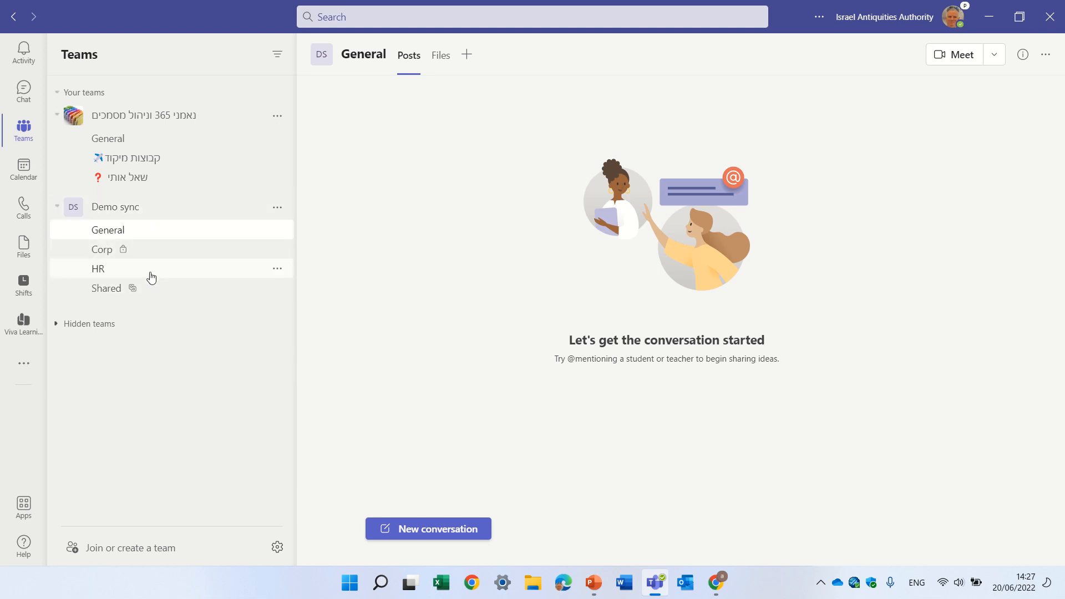
- Open the HR channel's files in SharePoint and expand the channel folders in the Demo sync Documents library
{"action": "left_click", "coordinate": [108, 278]}
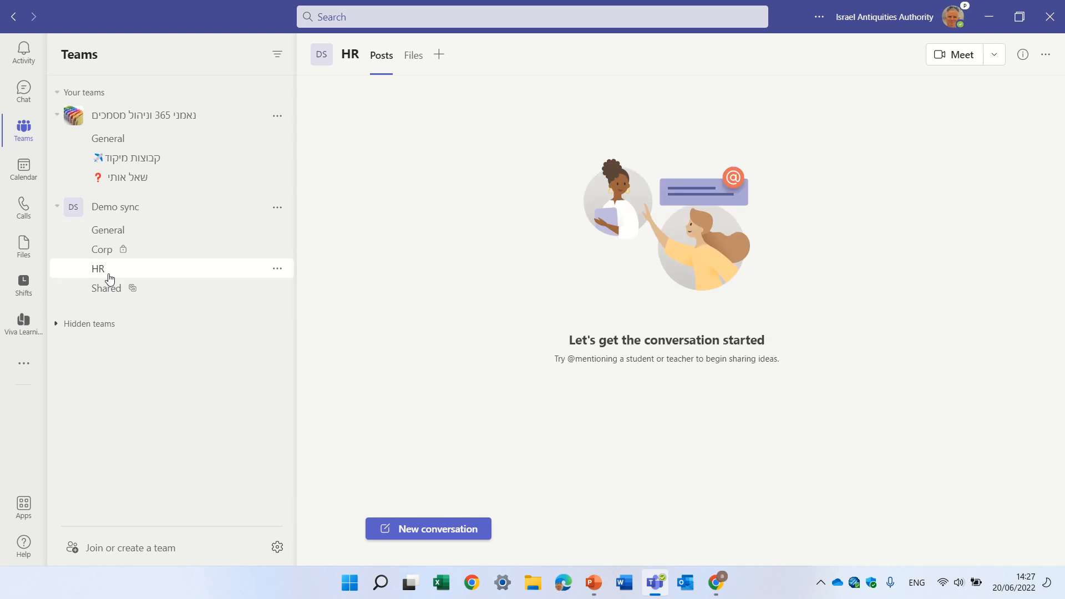
{"action": "left_click", "coordinate": [412, 61]}
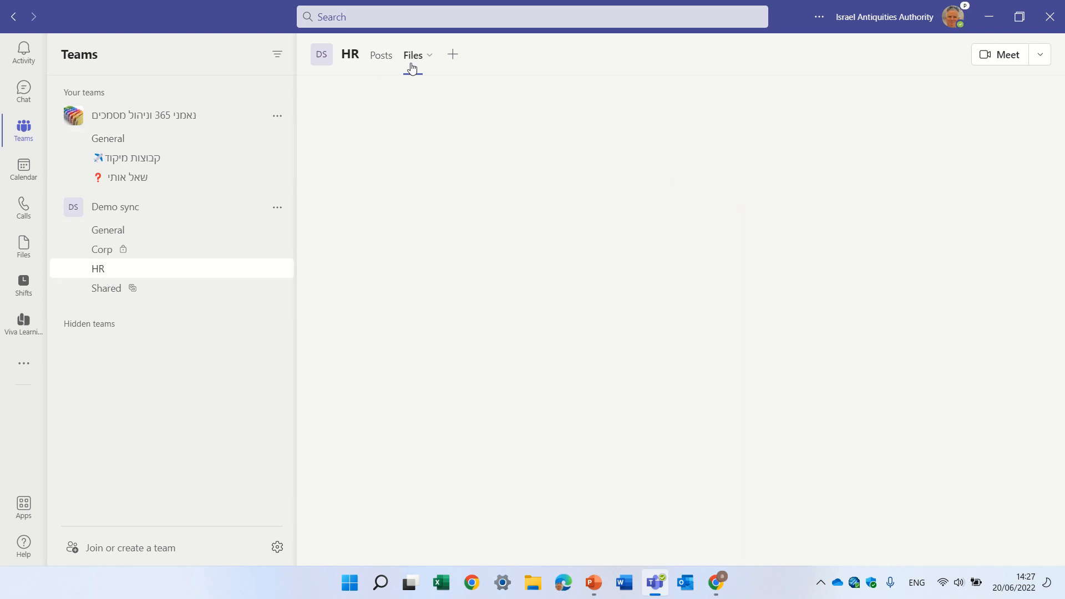
{"action": "left_click", "coordinate": [832, 92]}
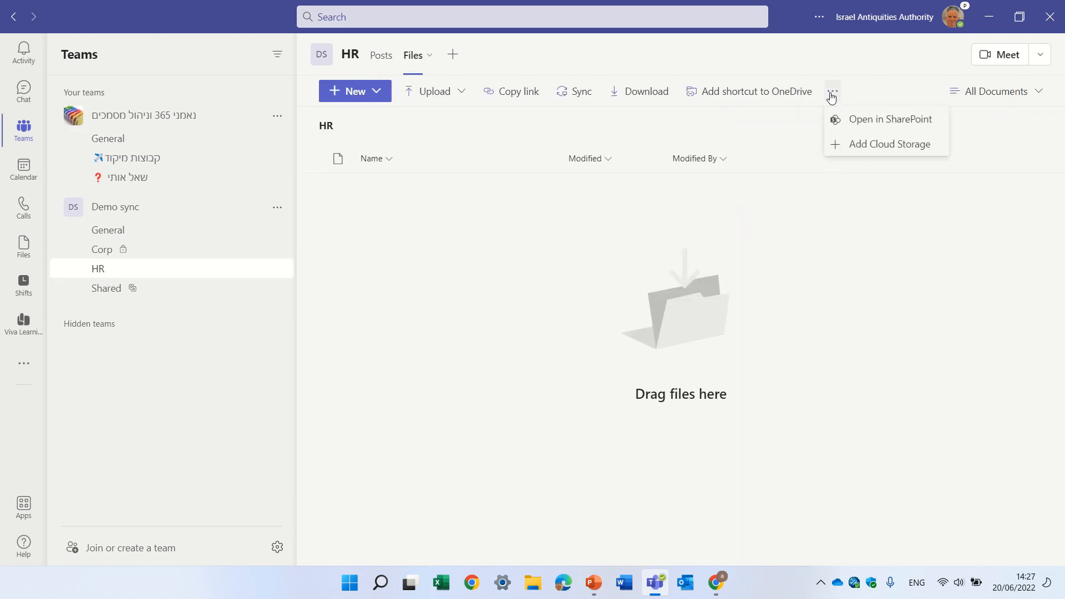
{"action": "left_click", "coordinate": [865, 122]}
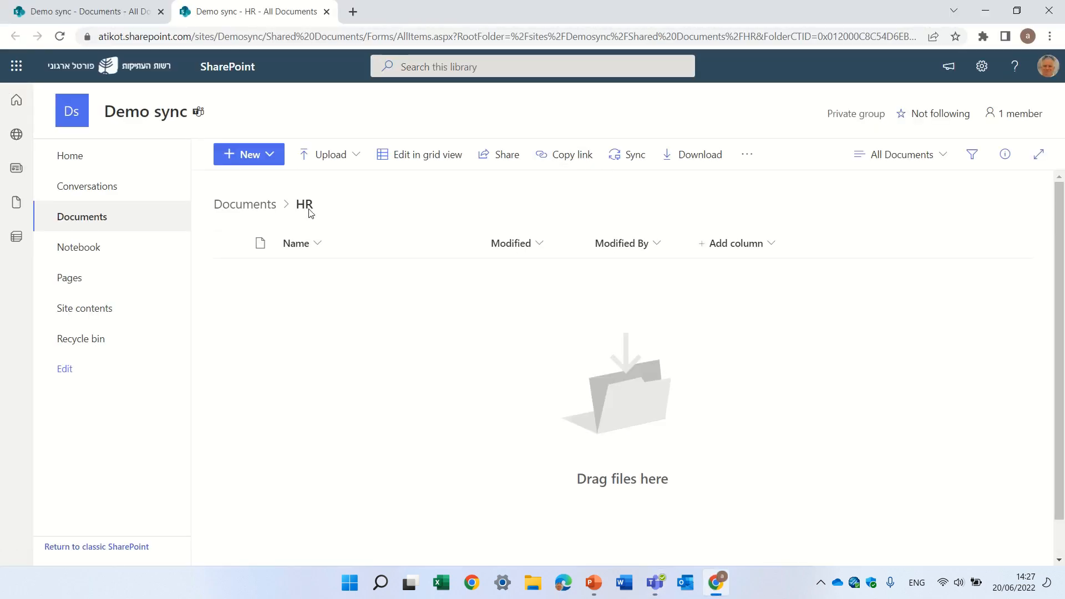
{"action": "left_click", "coordinate": [254, 206]}
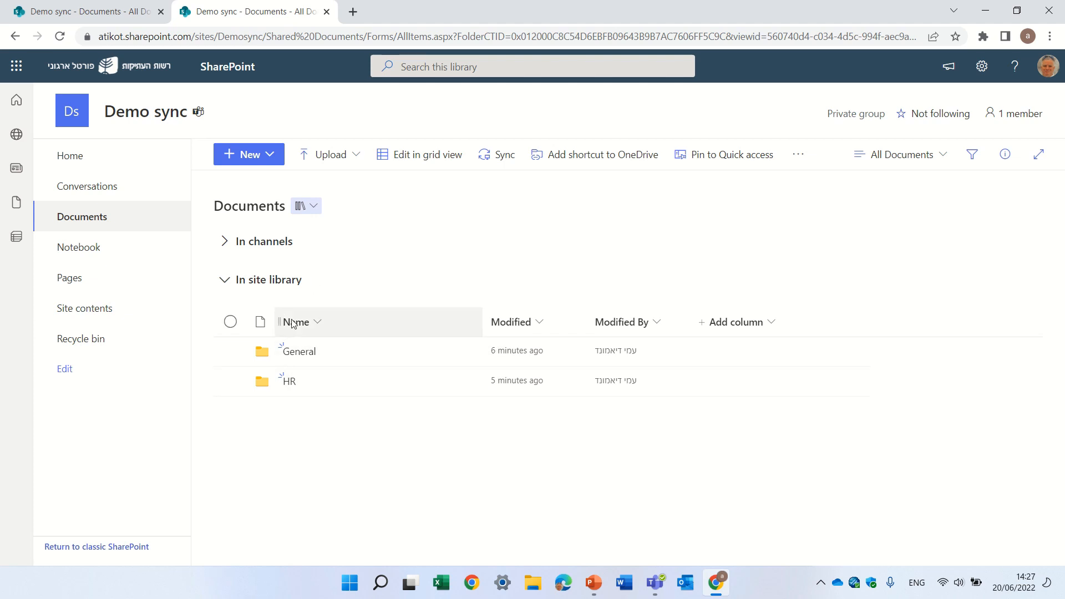
{"action": "left_click", "coordinate": [225, 243]}
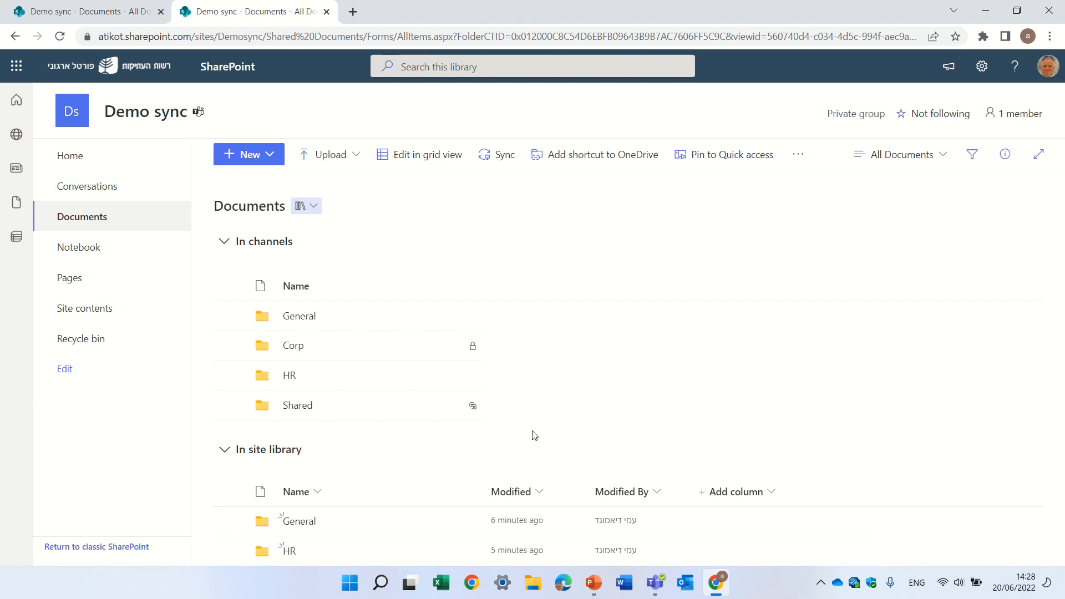
- Switch back to Teams and rename the HR channel in the Demo sync team as HR IL
{"action": "left_click", "coordinate": [654, 582]}
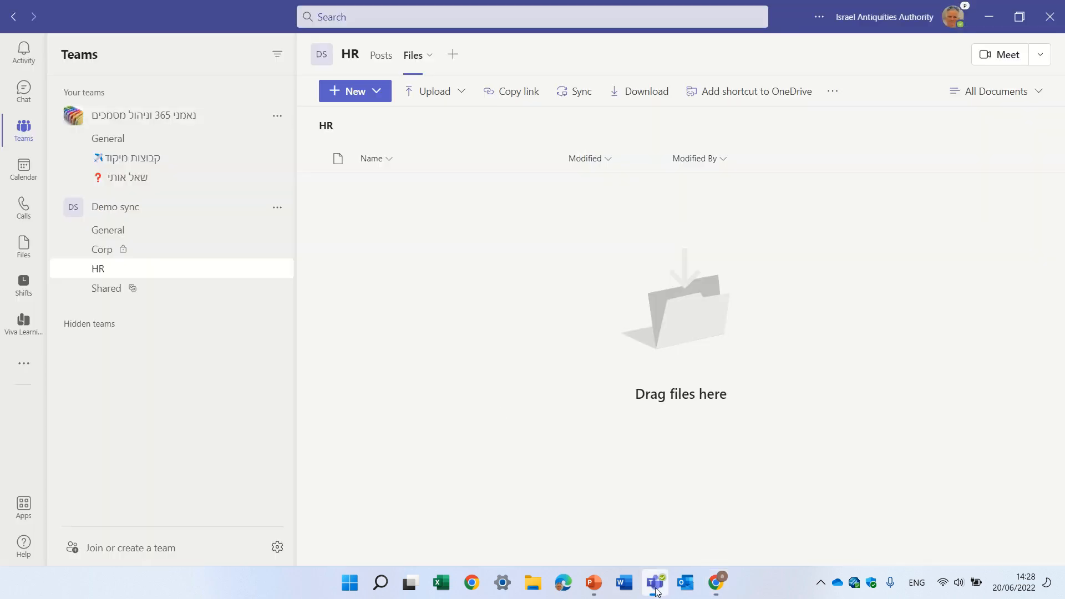
{"action": "left_click", "coordinate": [277, 269]}
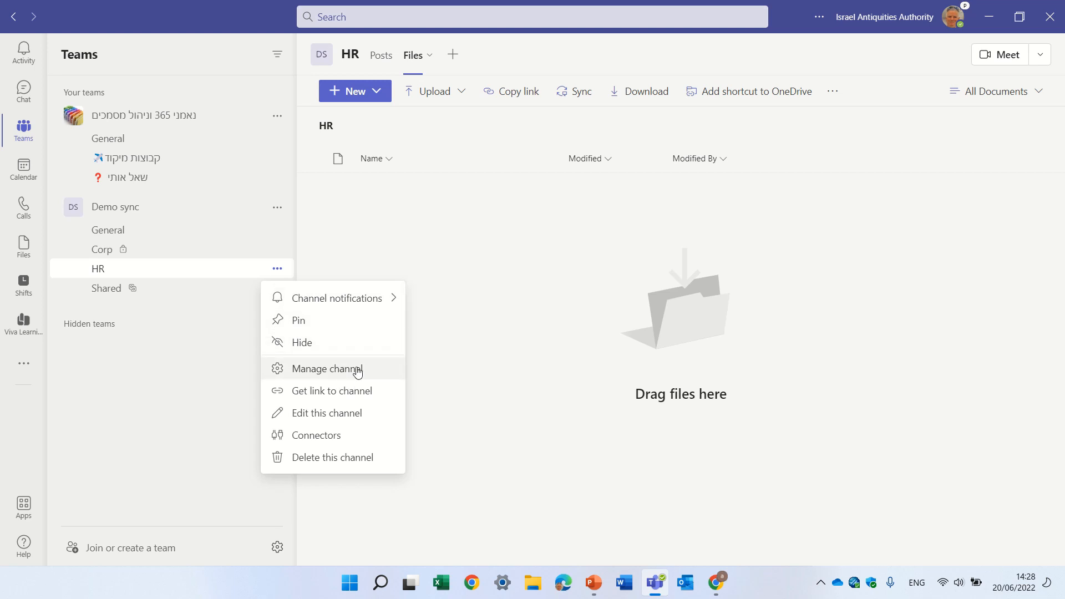
{"action": "left_click", "coordinate": [352, 413]}
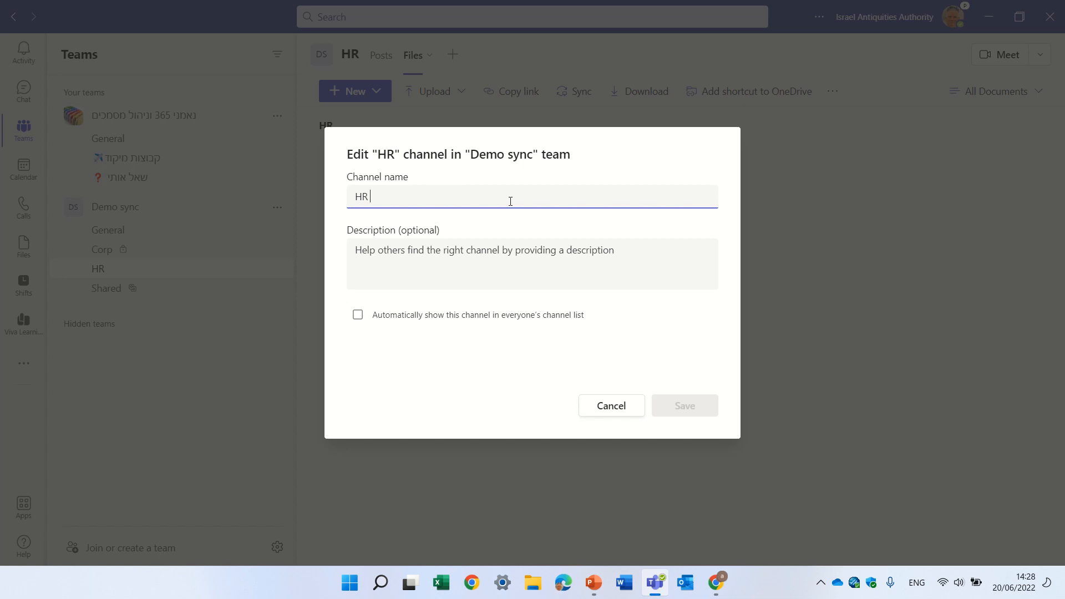
{"action": "type", "text": "IL"}
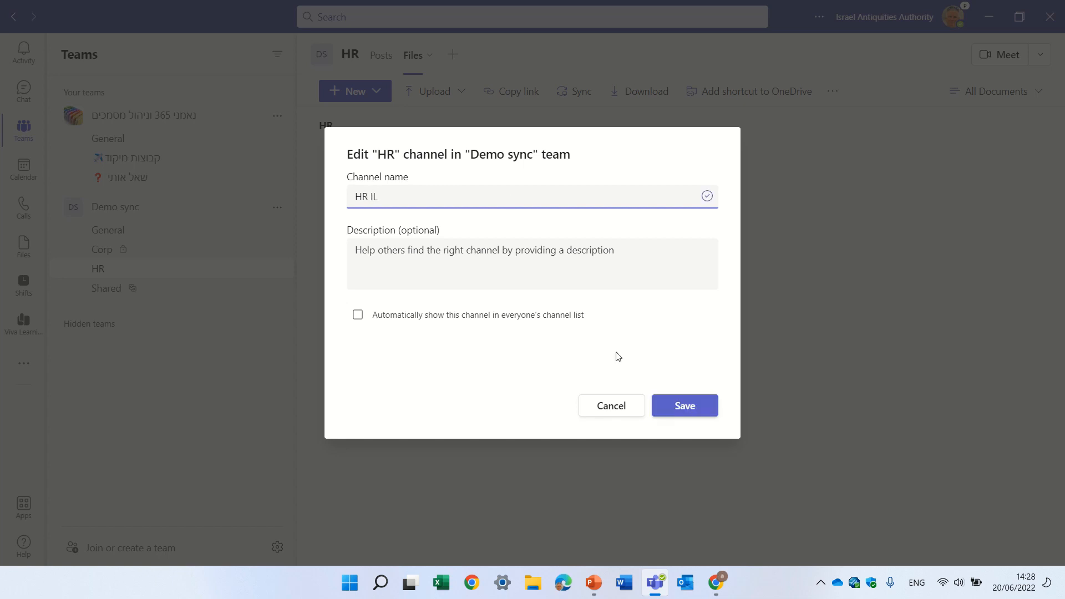
{"action": "left_click", "coordinate": [687, 409]}
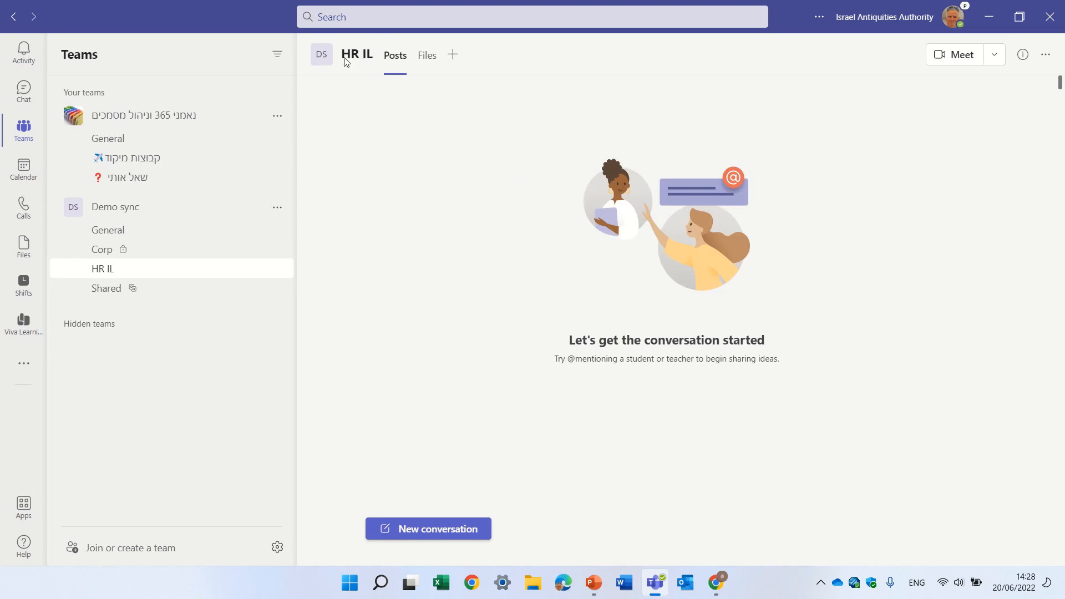
- Open the HR IL channel's files in SharePoint and check its folder name under the Documents library's channel folders
{"action": "left_click", "coordinate": [427, 56]}
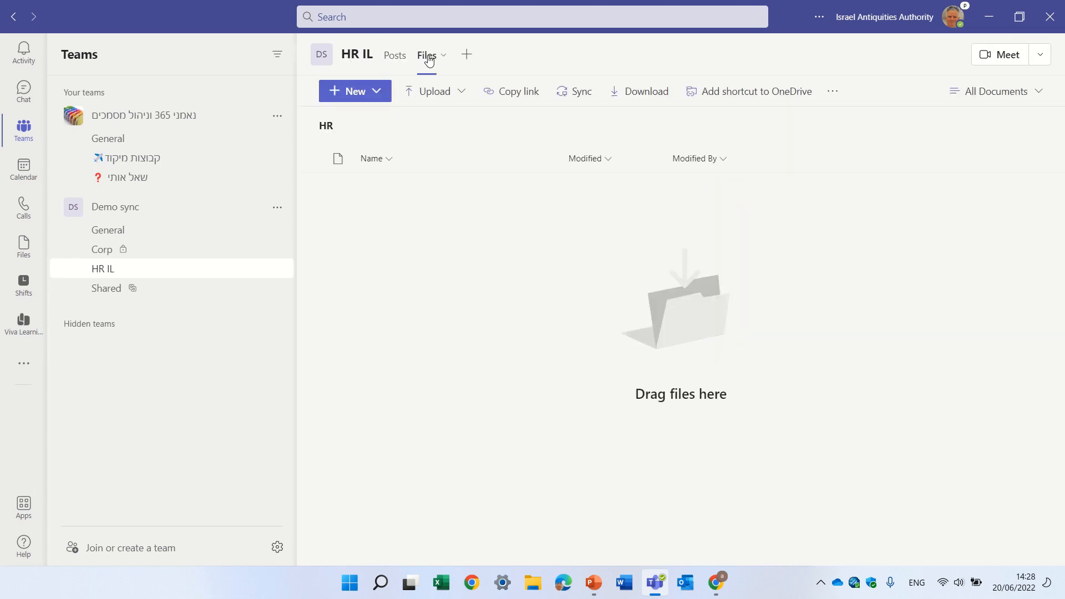
{"action": "left_click", "coordinate": [832, 91]}
{"action": "left_click", "coordinate": [871, 121]}
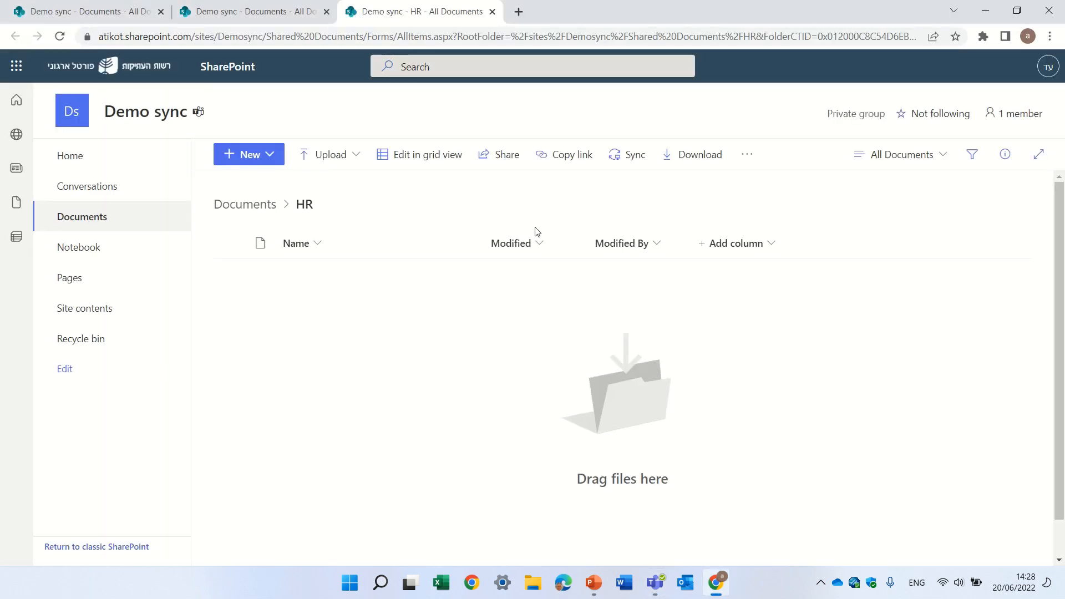
{"action": "left_click", "coordinate": [252, 207]}
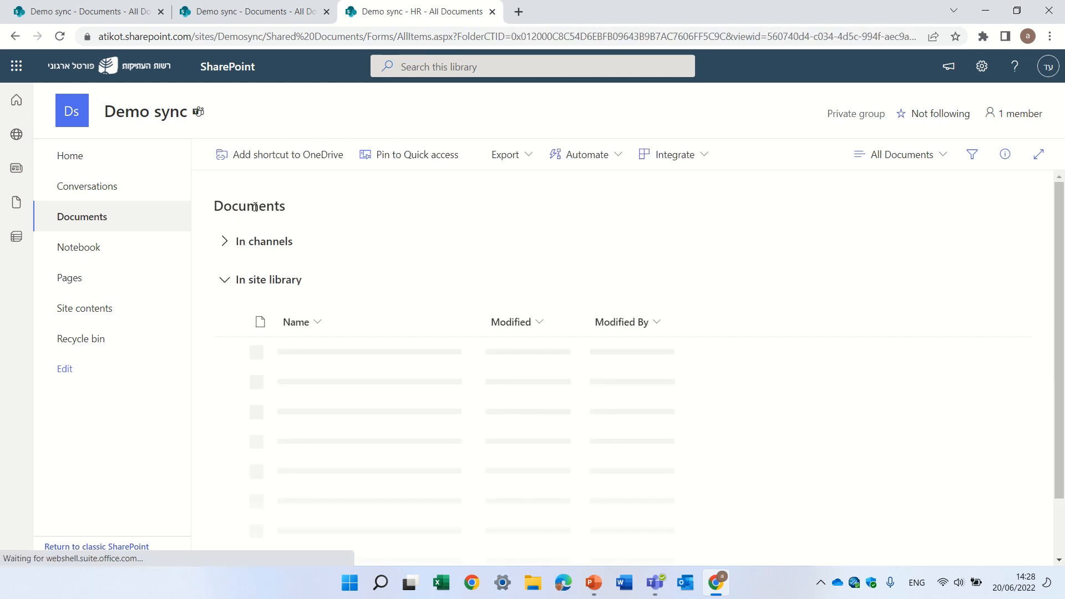
{"action": "left_click", "coordinate": [224, 241]}
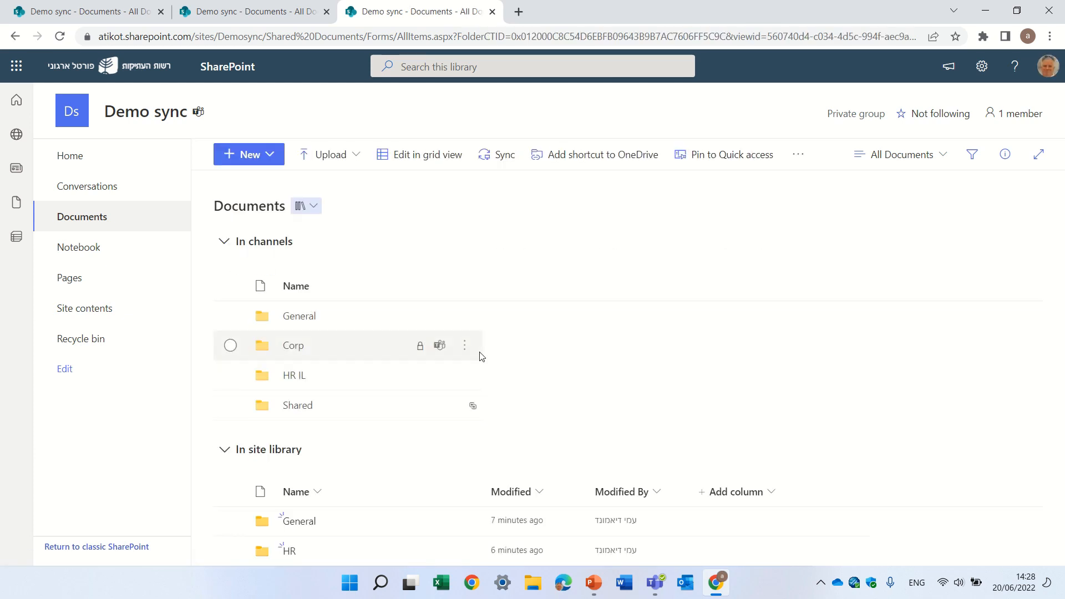
{"action": "left_click", "coordinate": [295, 376]}
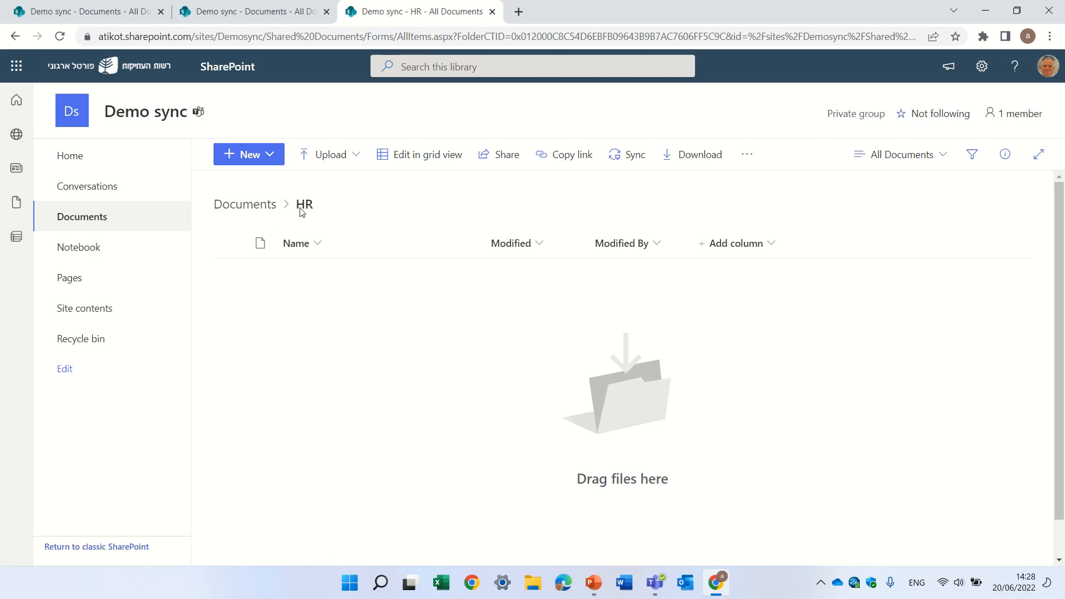
{"action": "left_click", "coordinate": [250, 207]}
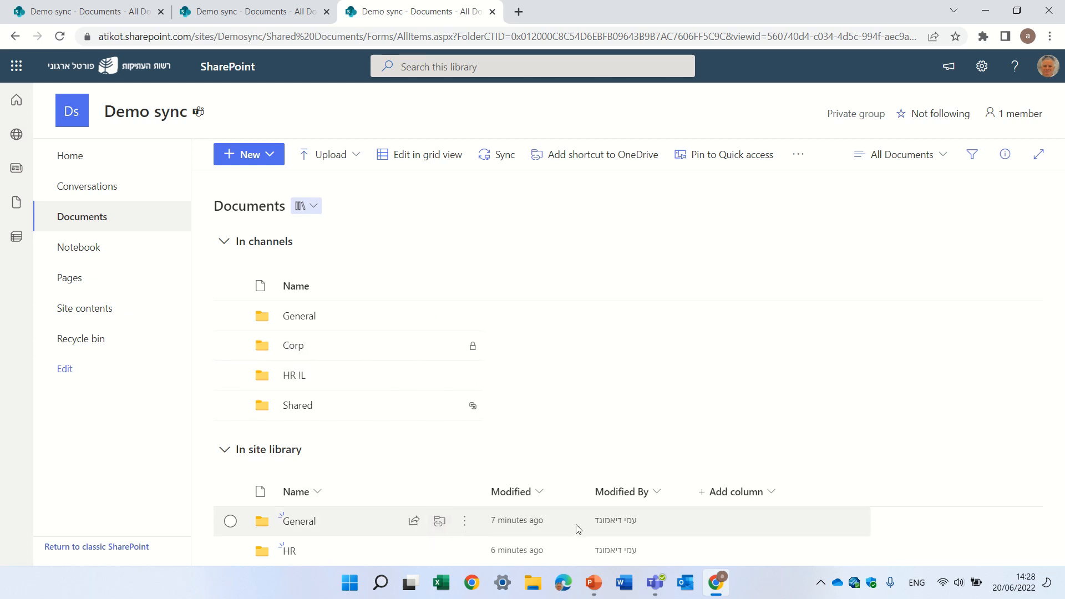
- Switch back to Teams and rename the private Corp channel as Corp IL
{"action": "left_click", "coordinate": [655, 583]}
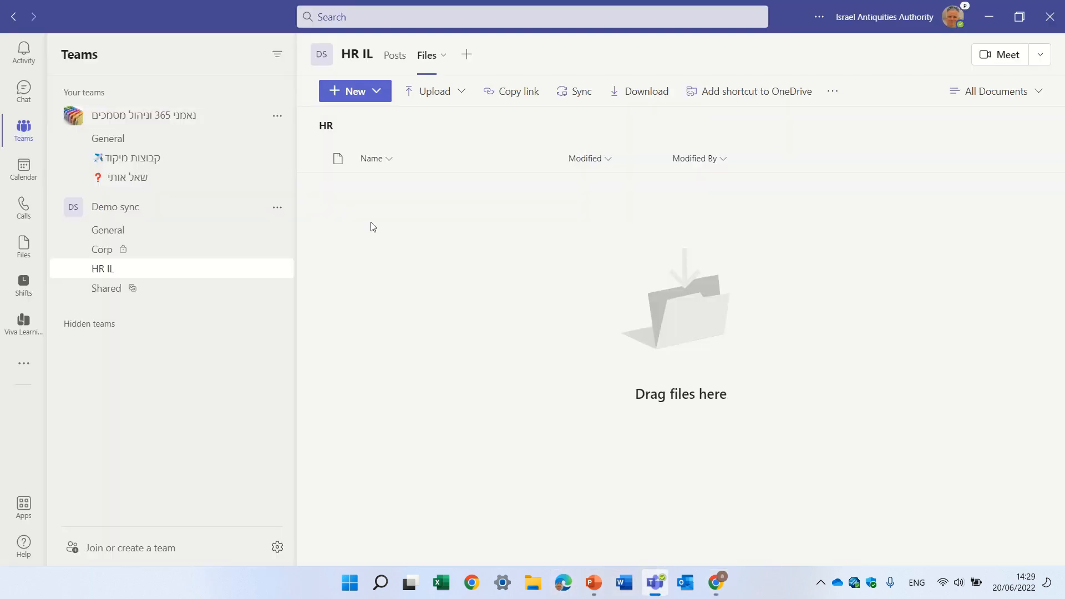
{"action": "left_click", "coordinate": [112, 249]}
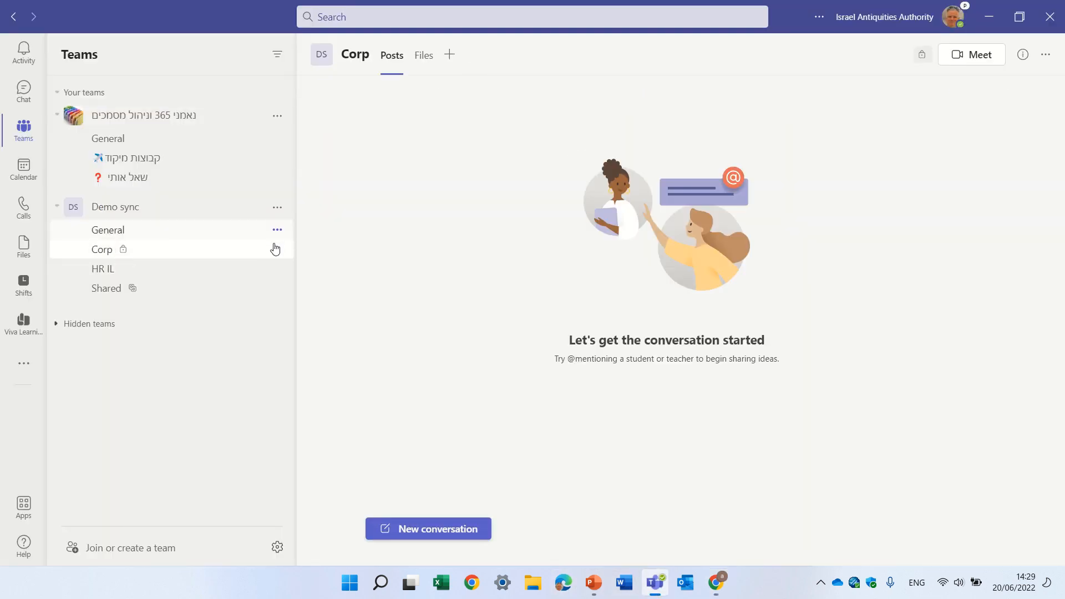
{"action": "left_click", "coordinate": [276, 249]}
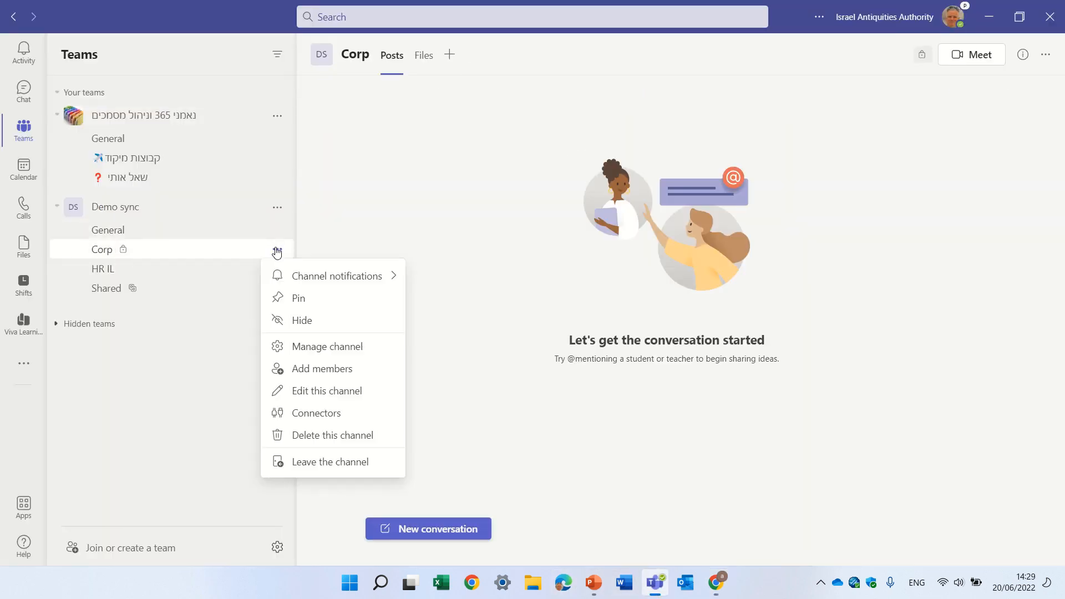
{"action": "left_click", "coordinate": [332, 392]}
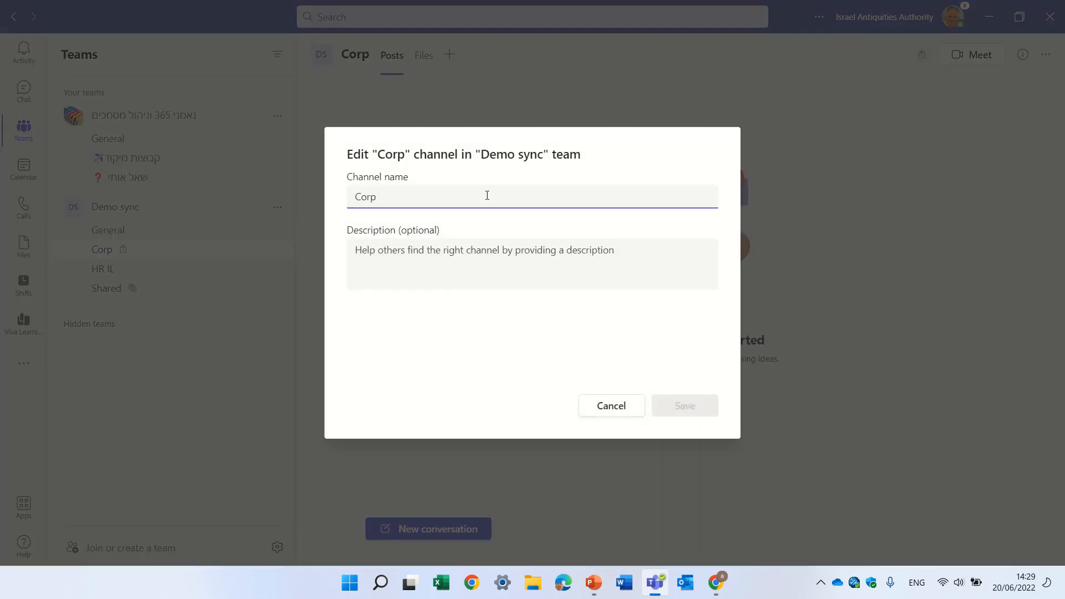
{"action": "type", "text": "IL"}
{"action": "left_click", "coordinate": [682, 403]}
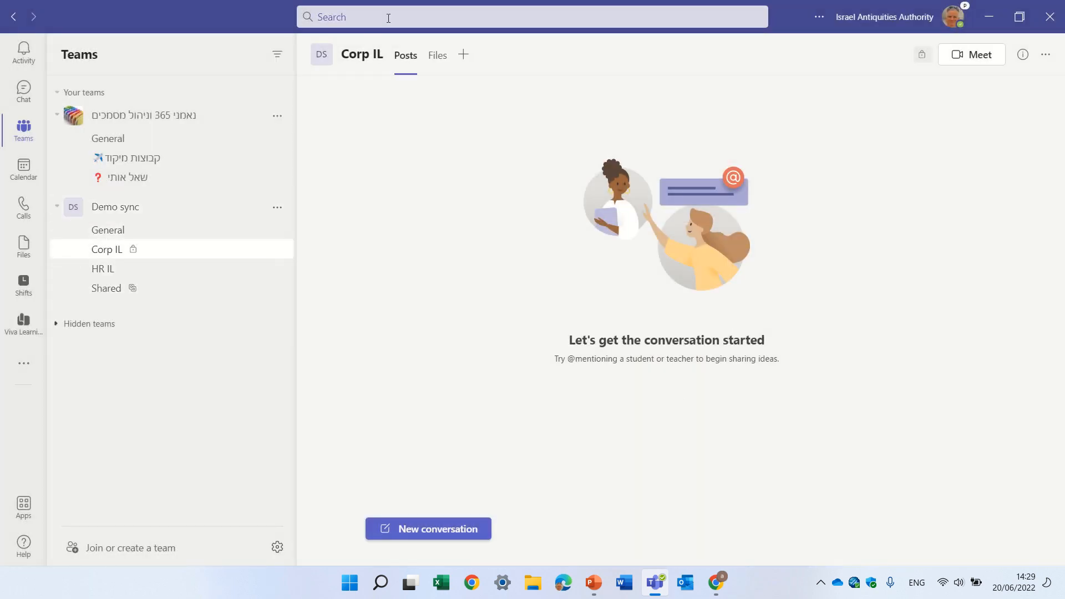
- Open the Corp IL channel's files in SharePoint and go up to the root of its Documents library
{"action": "left_click", "coordinate": [442, 58]}
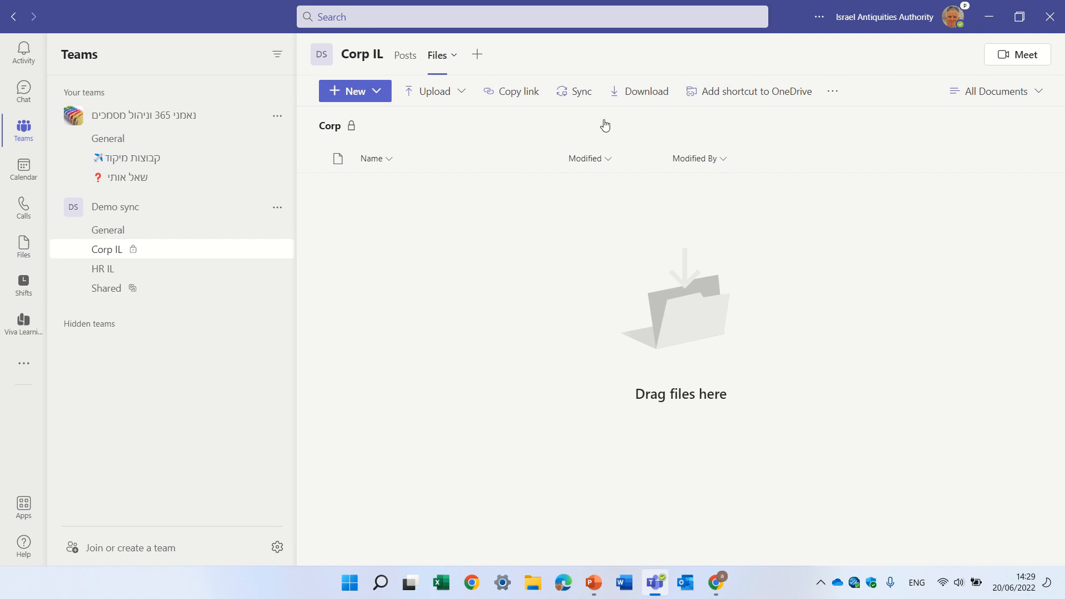
{"action": "left_click", "coordinate": [832, 92]}
{"action": "left_click", "coordinate": [848, 120]}
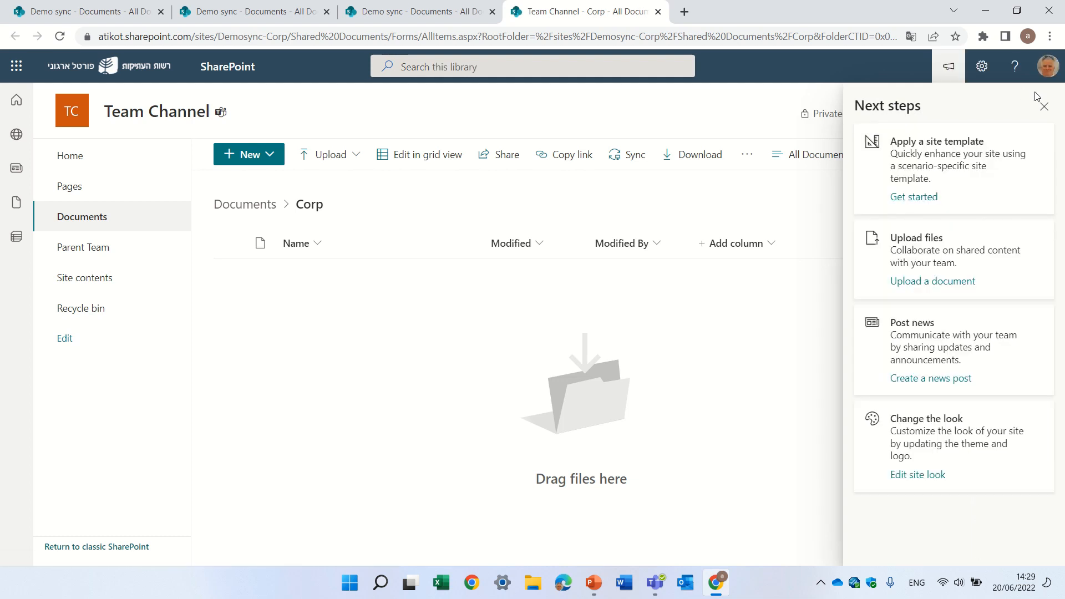
{"action": "left_click", "coordinate": [1042, 107]}
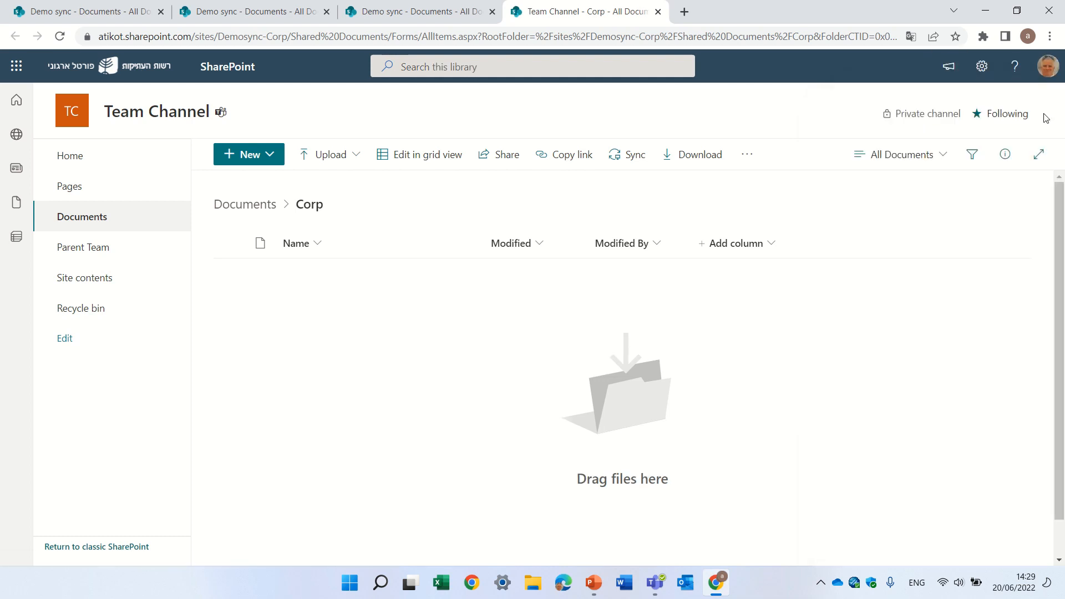
{"action": "left_click", "coordinate": [234, 204]}
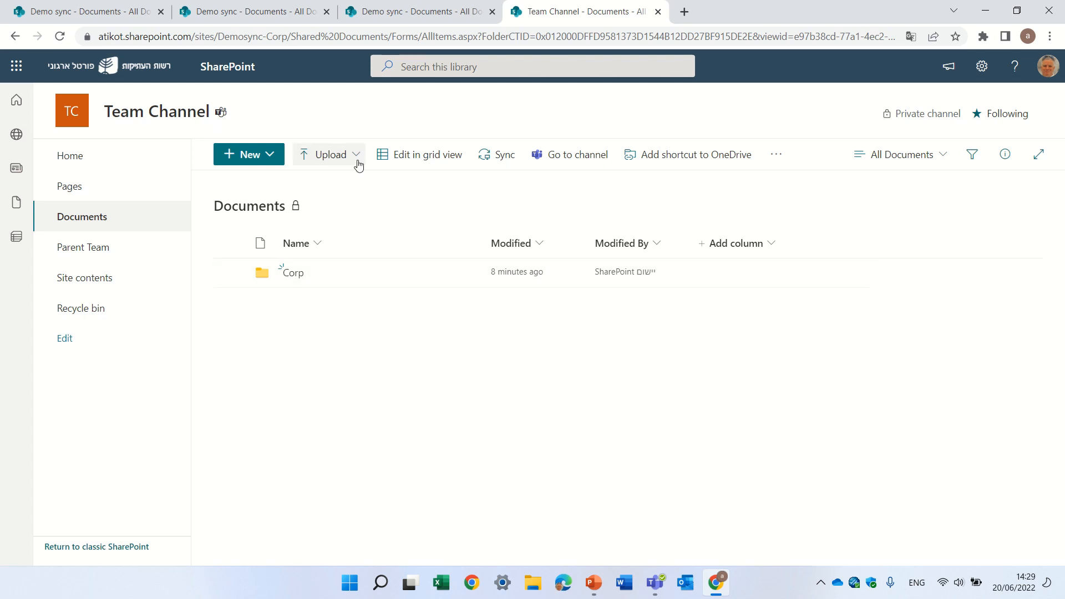
- Go to the parent team site's Documents library, expand its channel folders and open the Corp IL folder
{"action": "left_click", "coordinate": [84, 246]}
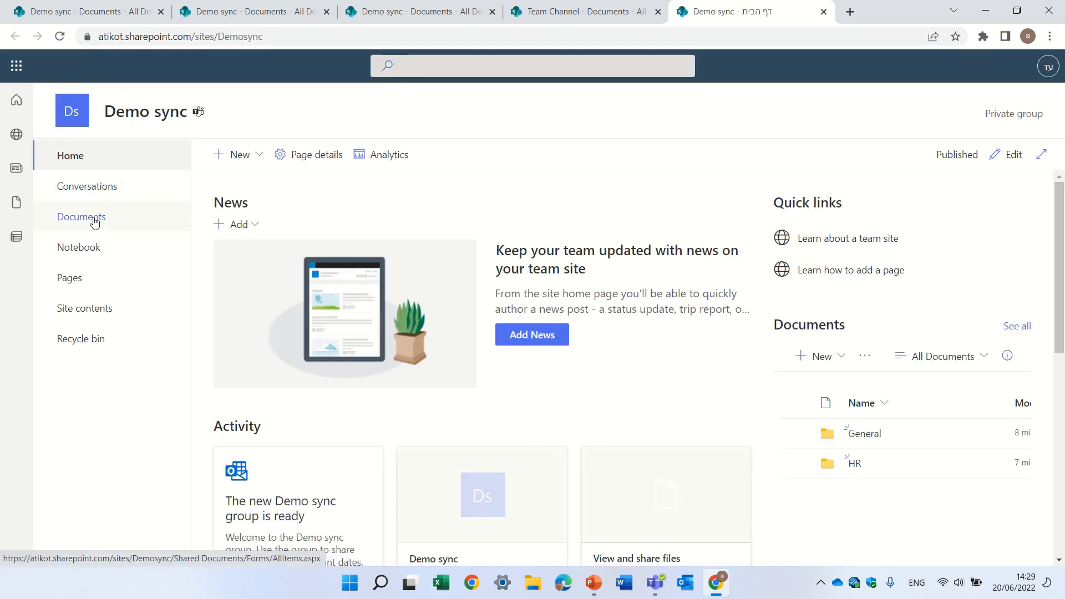
{"action": "left_click", "coordinate": [159, 219]}
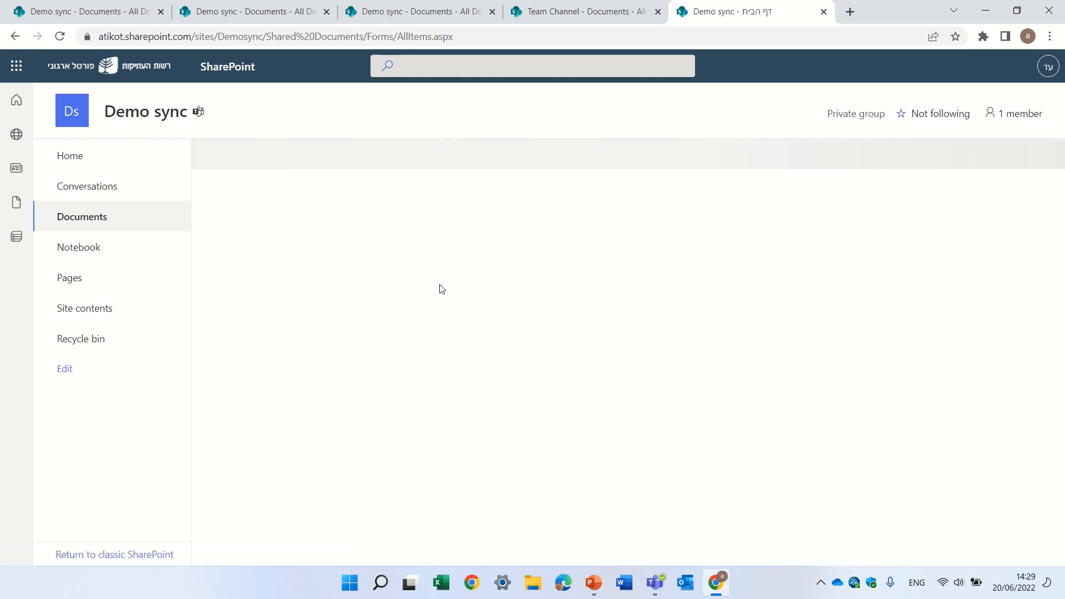
{"action": "left_click", "coordinate": [224, 240]}
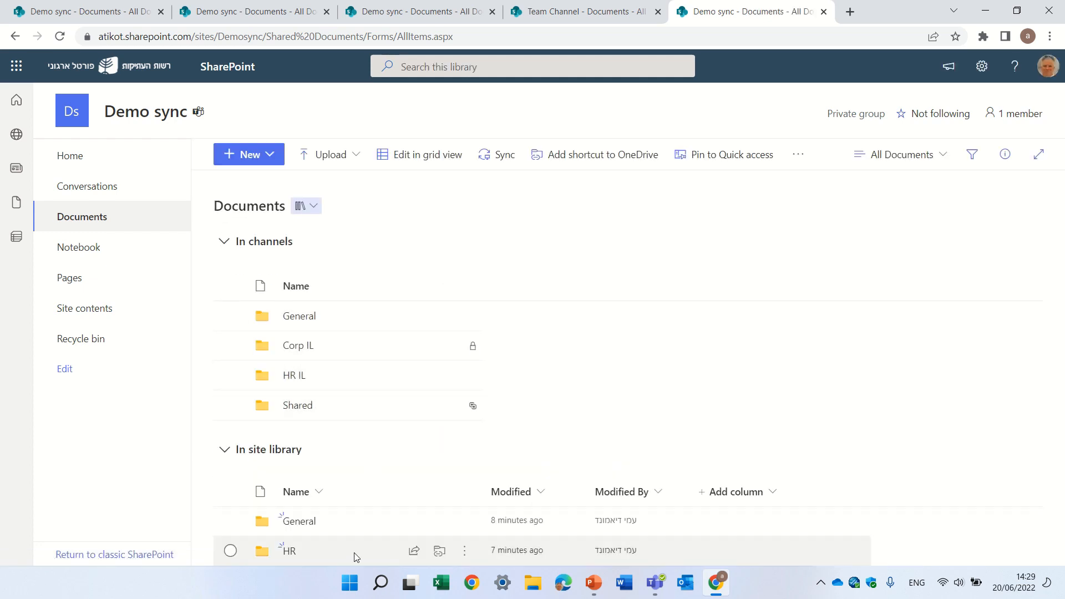
{"action": "left_click", "coordinate": [305, 347]}
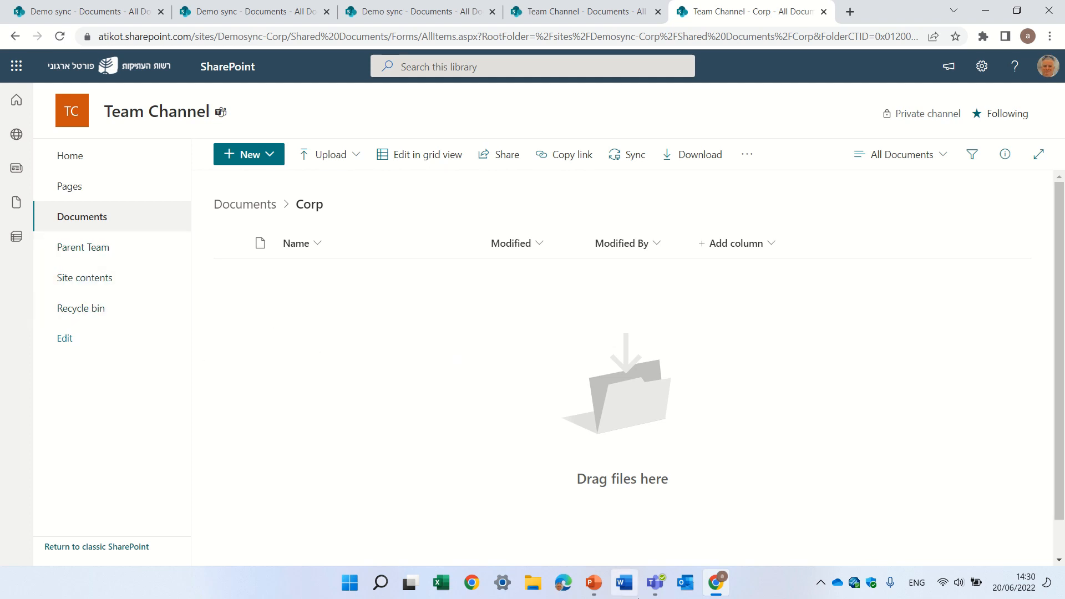
- Switch back to Teams and rename the Shared channel as Shared USA
{"action": "left_click", "coordinate": [655, 582]}
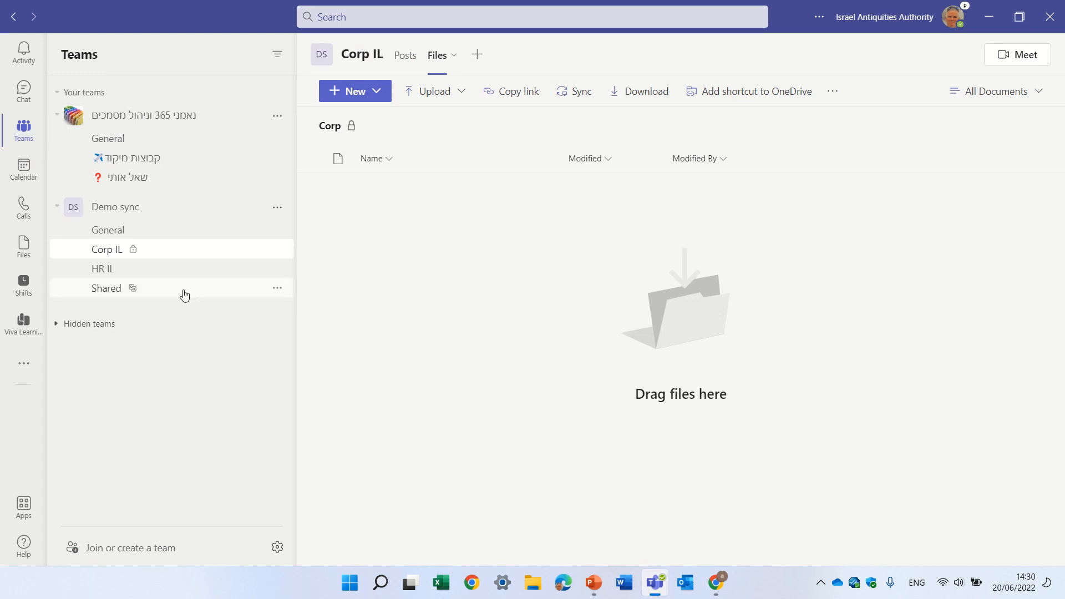
{"action": "left_click", "coordinate": [279, 289]}
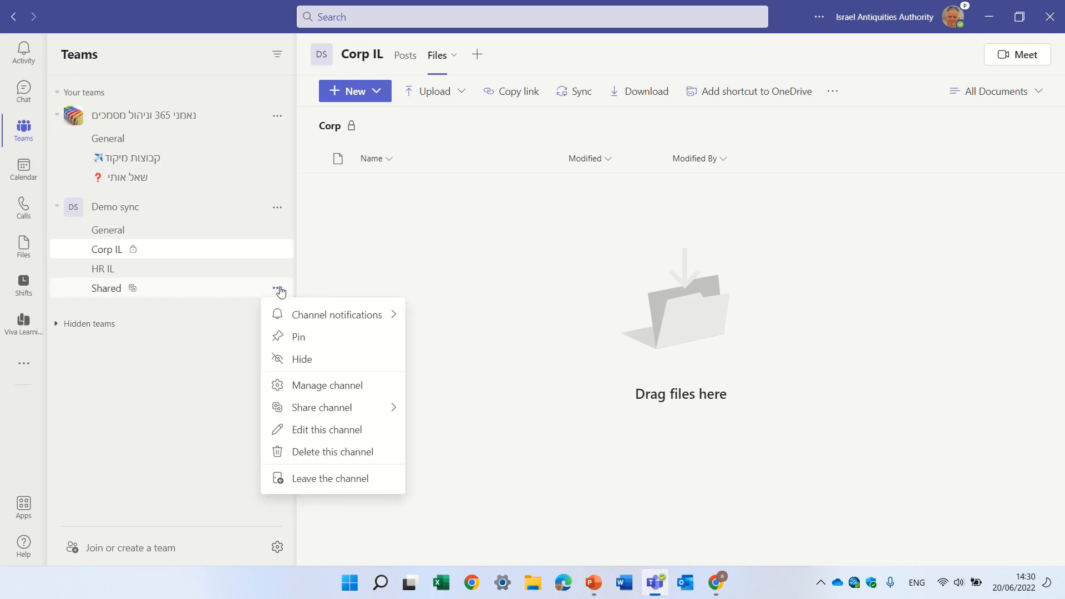
{"action": "left_click", "coordinate": [318, 429]}
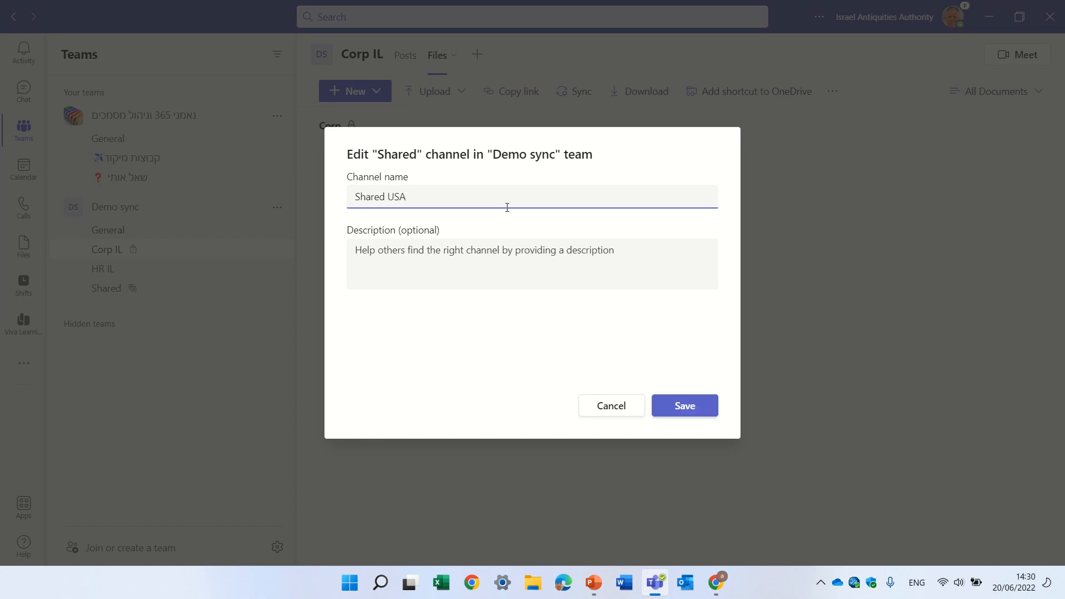
{"action": "left_click", "coordinate": [686, 408]}
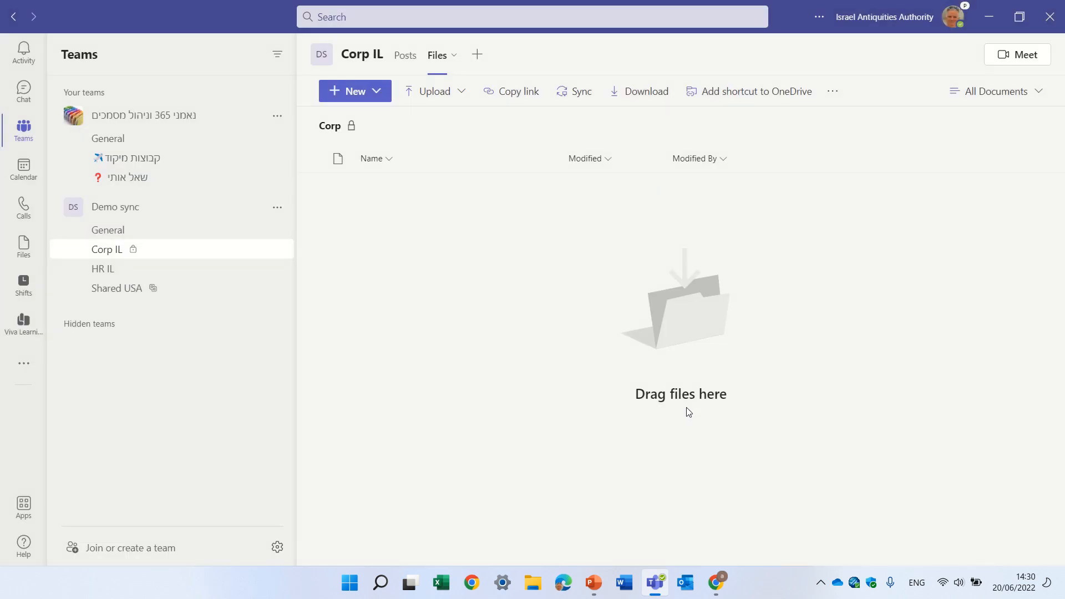
{"action": "left_click", "coordinate": [831, 92]}
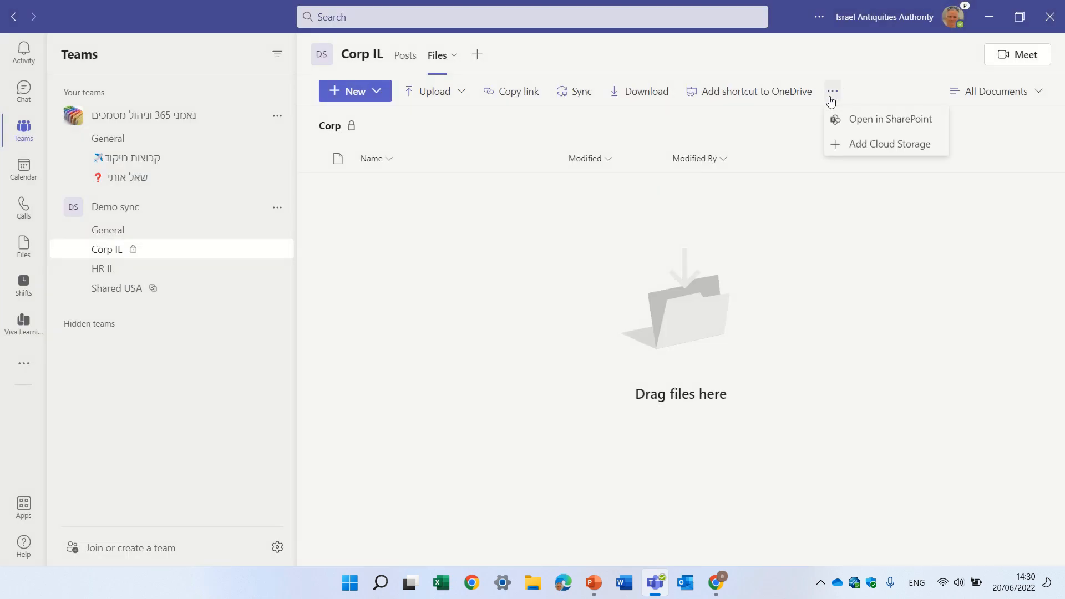
{"action": "left_click", "coordinate": [893, 122]}
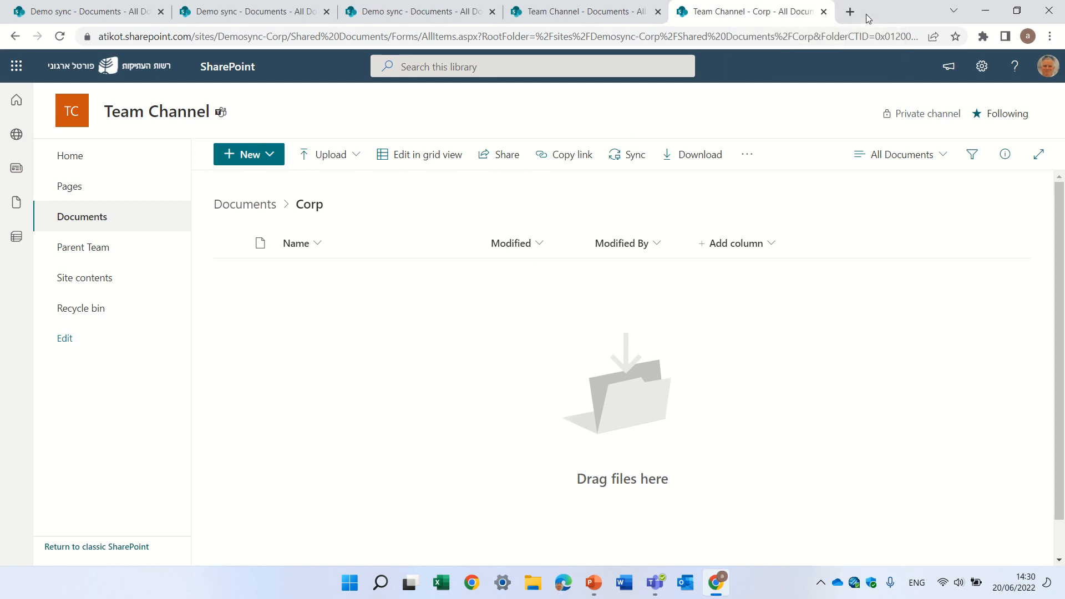
{"action": "double_click", "coordinate": [823, 12]}
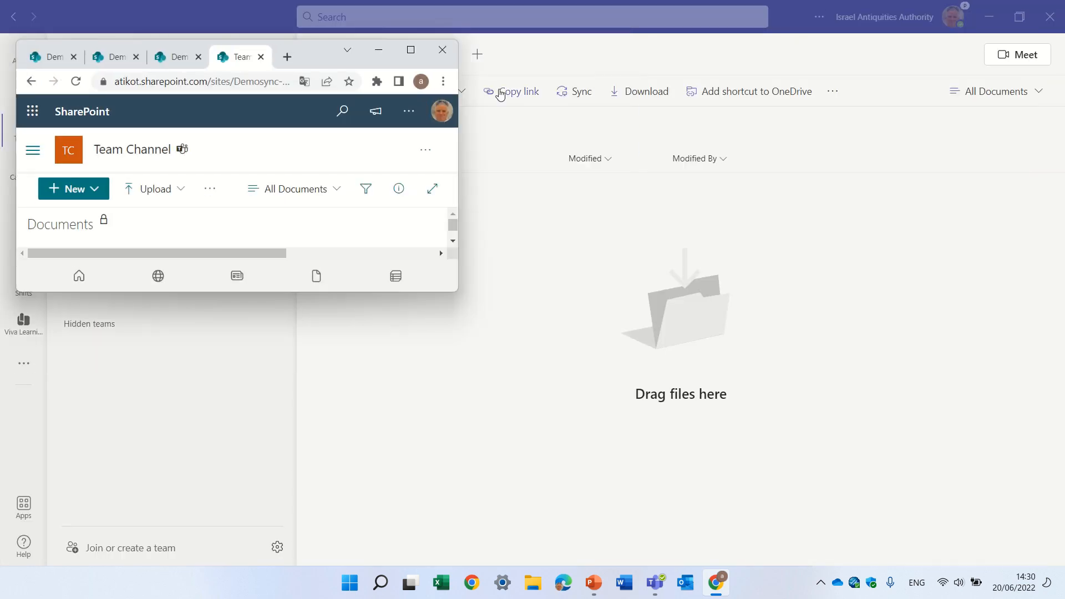
{"action": "left_click", "coordinate": [442, 50]}
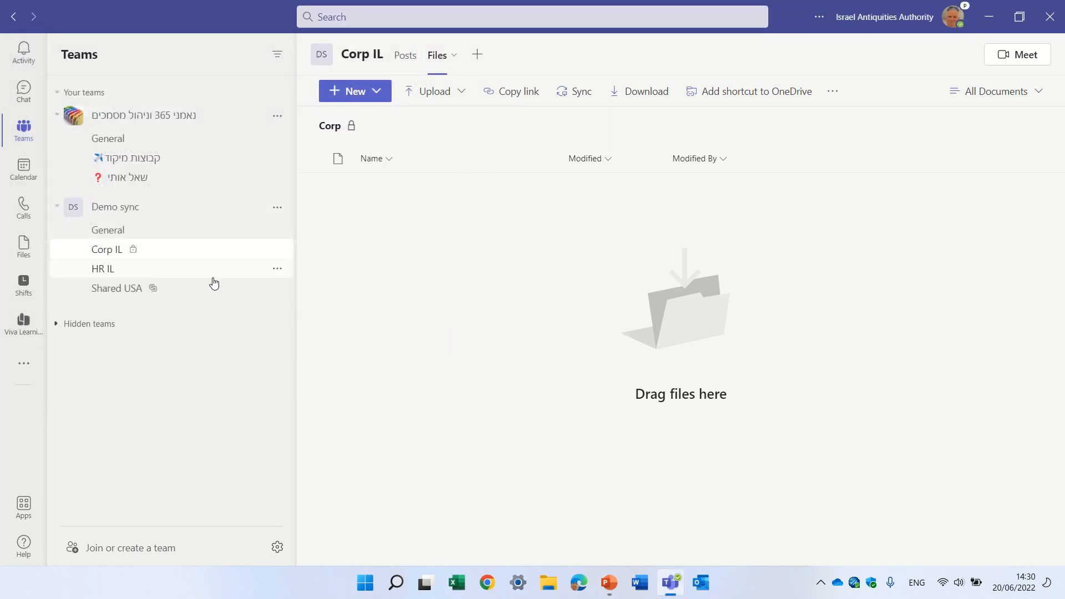
- Open the Shared USA channel's files in SharePoint, maximize the browser window and dismiss the Next steps pane
{"action": "left_click", "coordinate": [277, 290]}
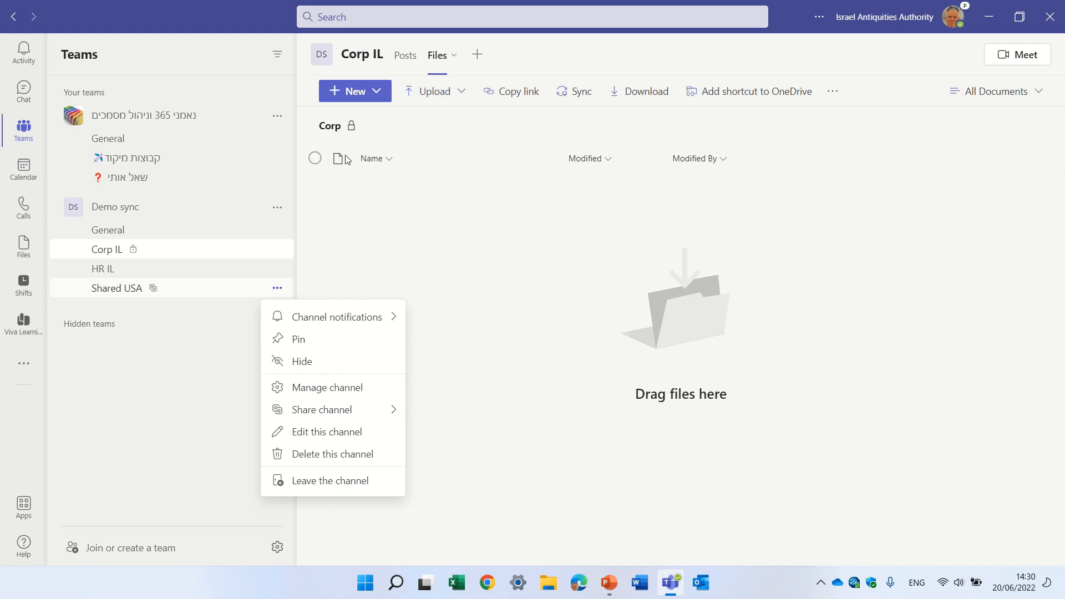
{"action": "left_click", "coordinate": [171, 290]}
{"action": "mouse_move", "coordinate": [497, 4]}
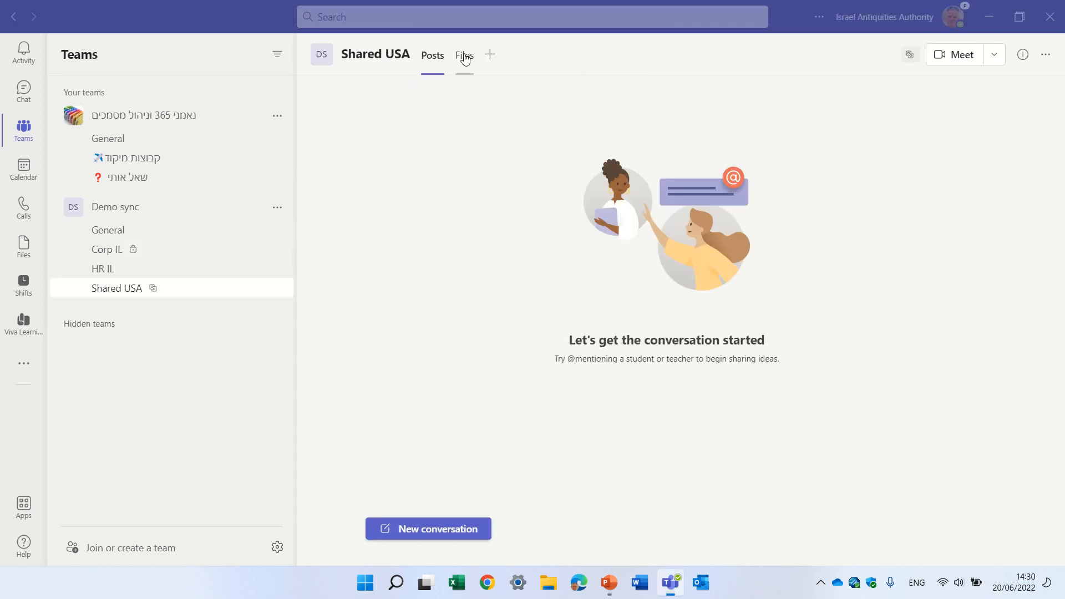
{"action": "left_click", "coordinate": [464, 56]}
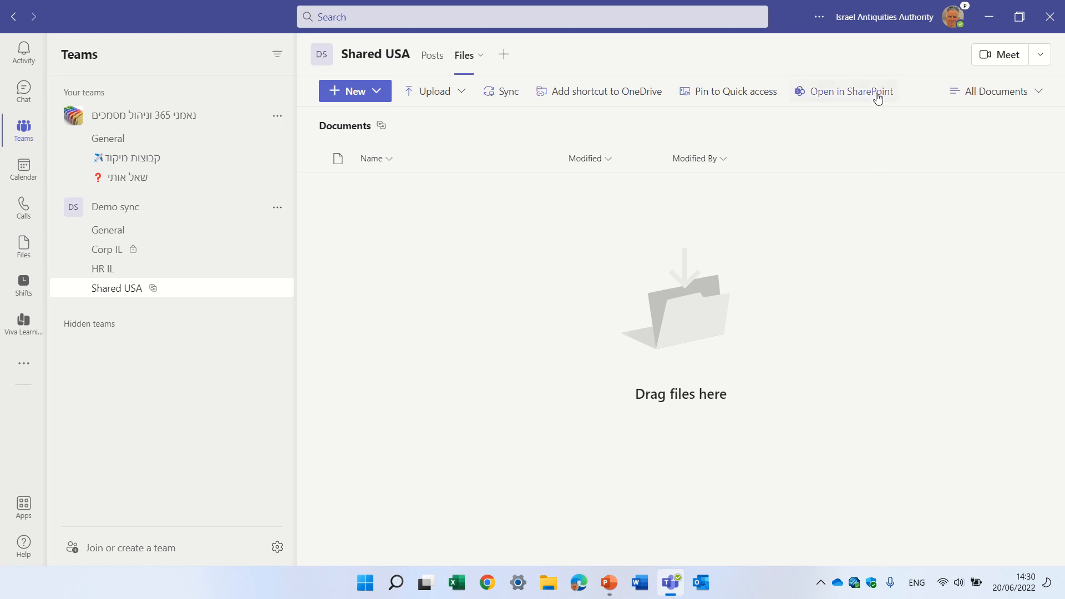
{"action": "left_click", "coordinate": [878, 94]}
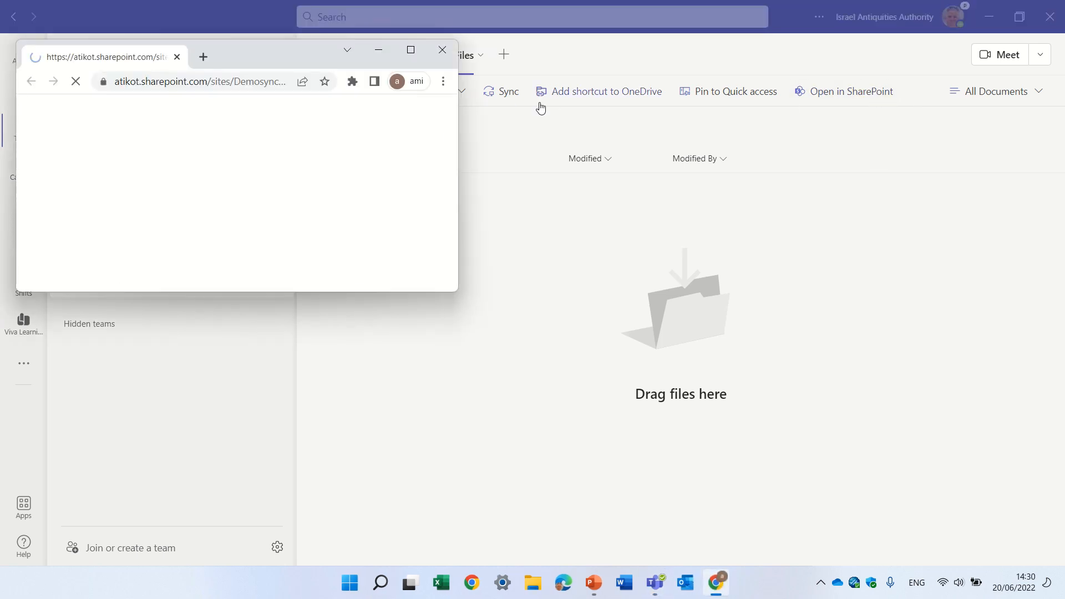
{"action": "left_click", "coordinate": [407, 56]}
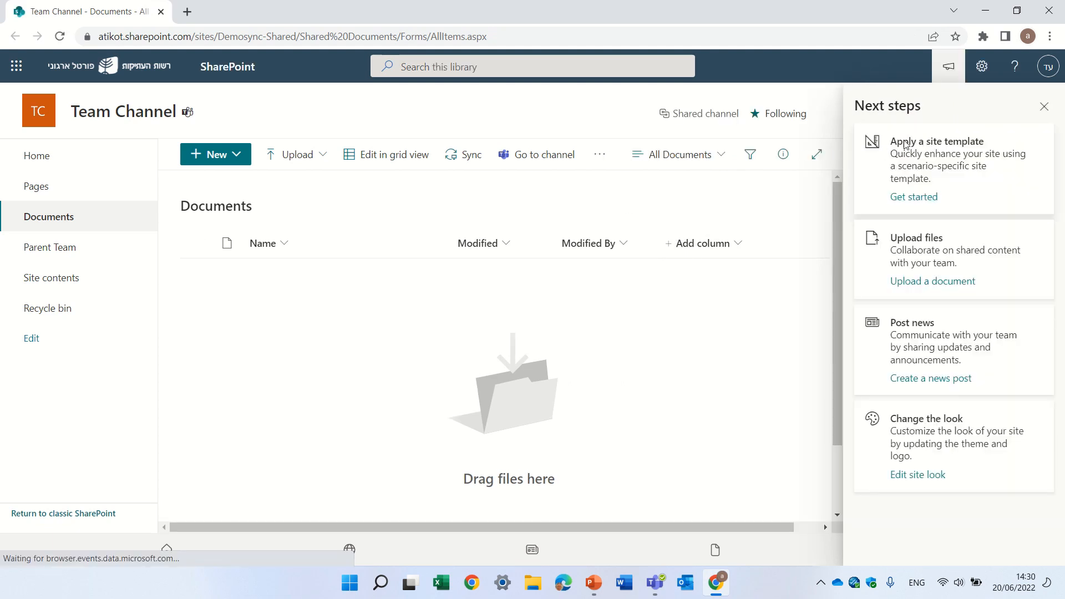
{"action": "left_click", "coordinate": [1045, 106]}
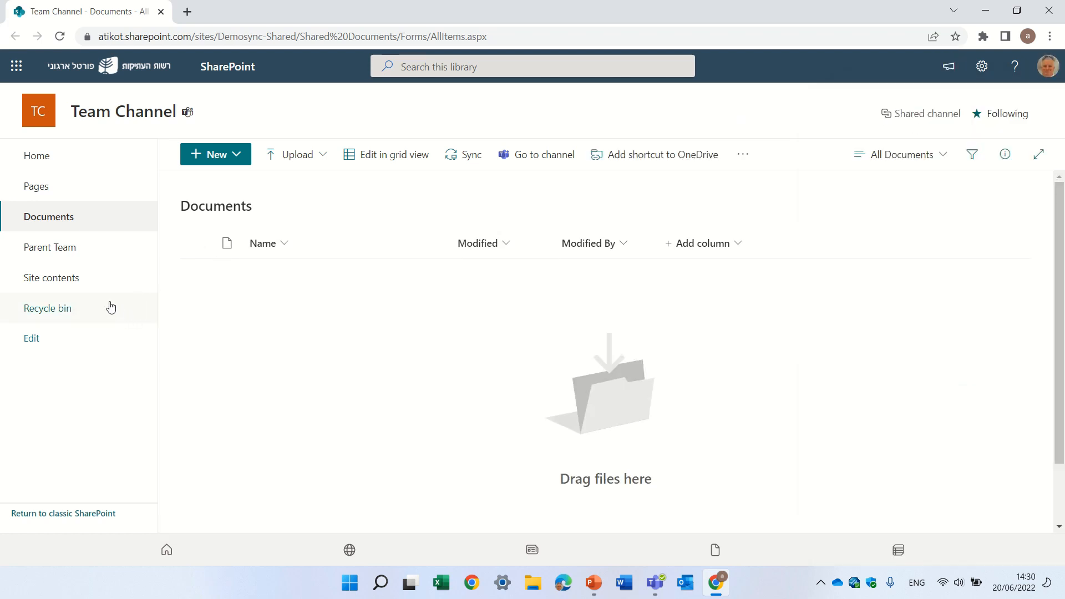
- Open the Shared USA channel folder from the parent team site's Documents library and return to the parent team site
{"action": "left_click", "coordinate": [75, 250]}
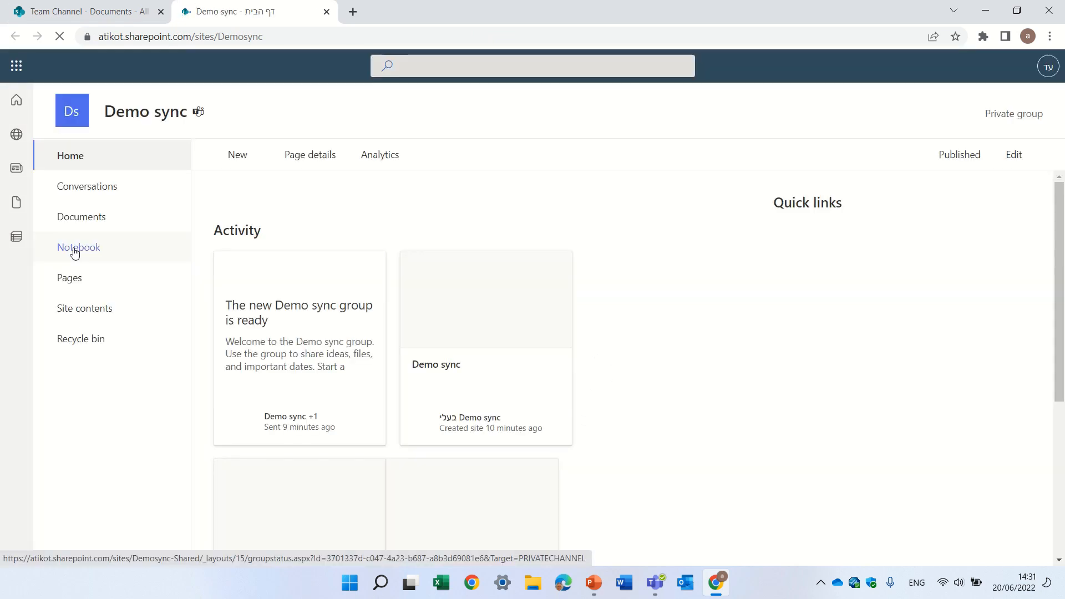
{"action": "left_click", "coordinate": [128, 217]}
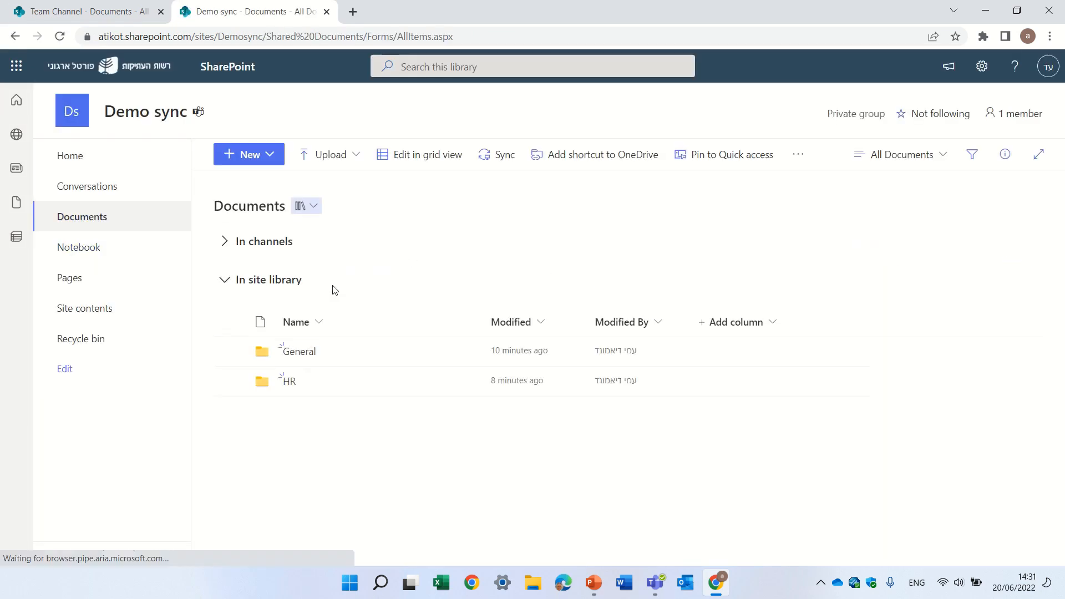
{"action": "left_click", "coordinate": [232, 235]}
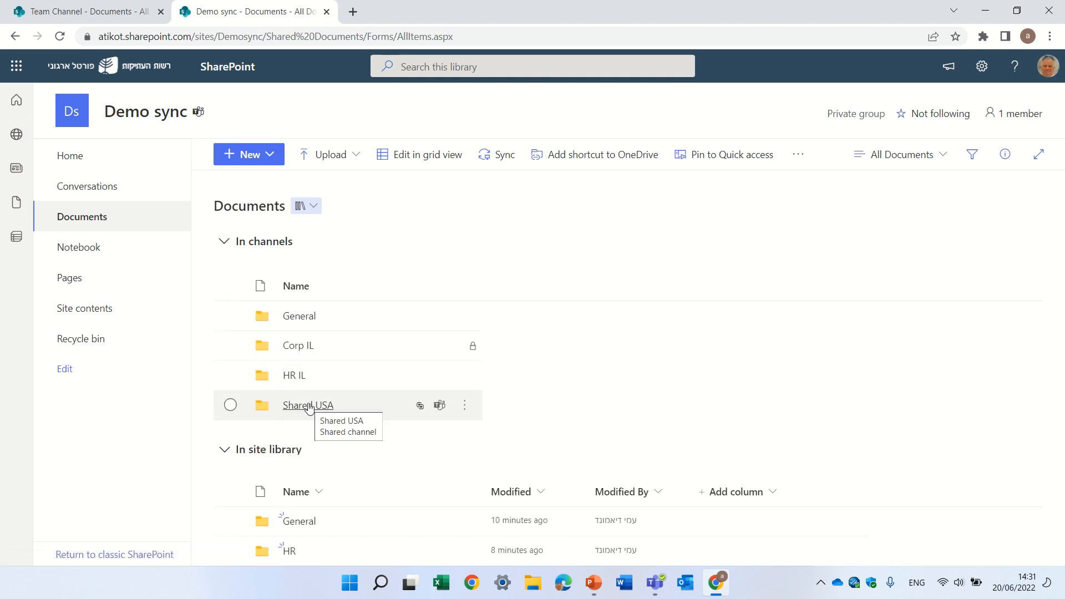
{"action": "left_click", "coordinate": [309, 406]}
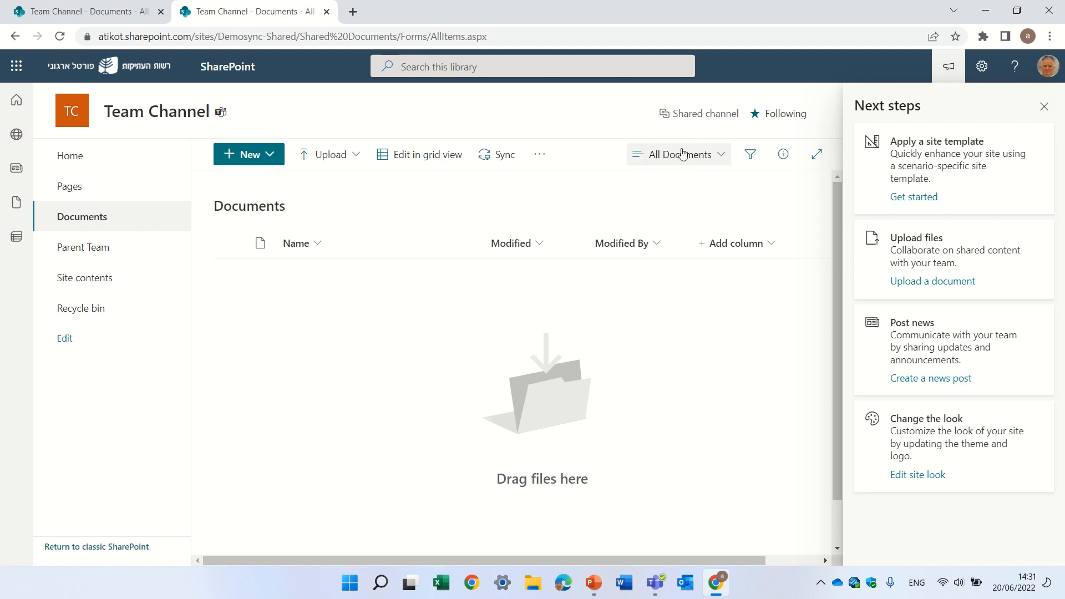
{"action": "left_click", "coordinate": [93, 251]}
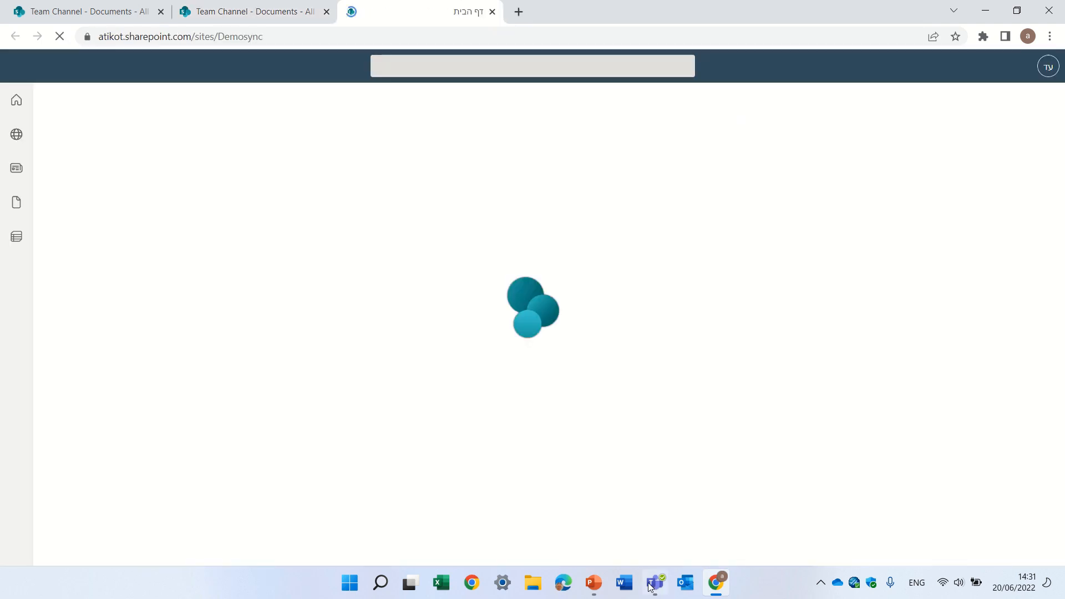
- Switch back to Teams and rename the HR IL channel as HR USSR
{"action": "left_click", "coordinate": [654, 592]}
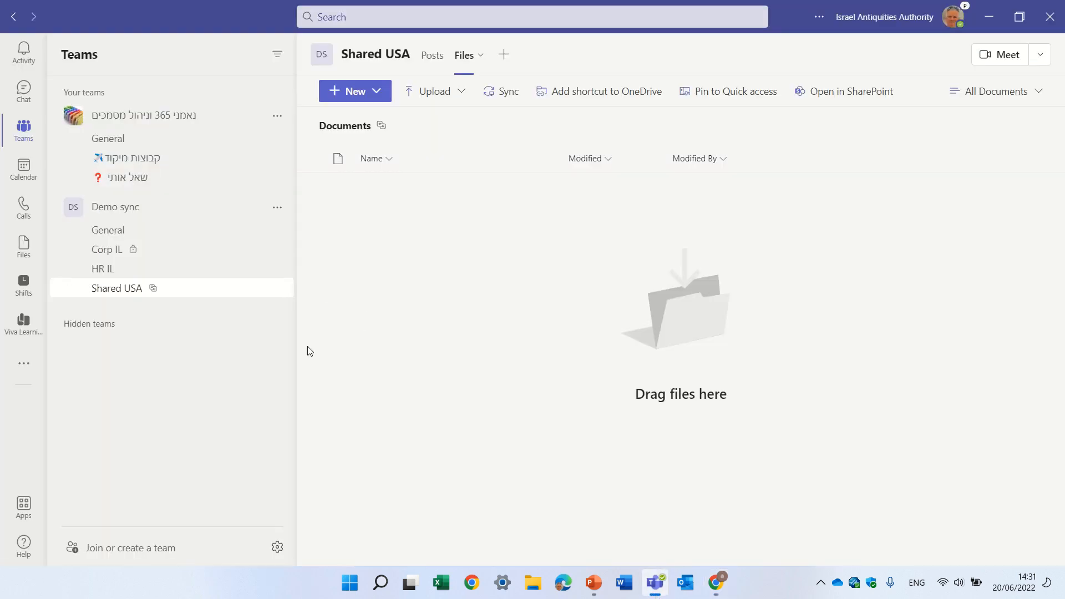
{"action": "left_click", "coordinate": [277, 269]}
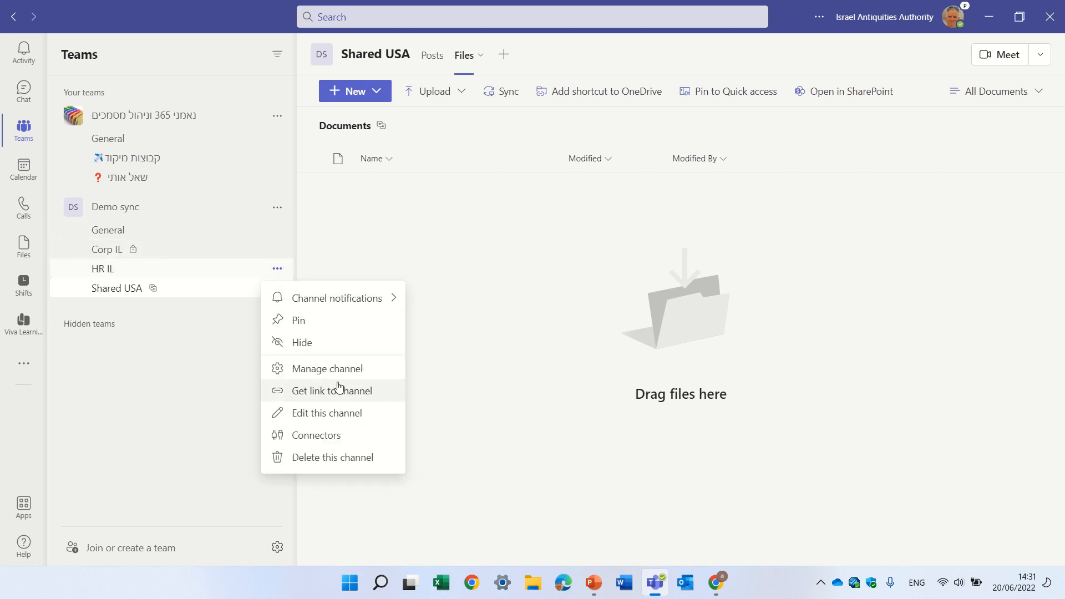
{"action": "left_click", "coordinate": [343, 413]}
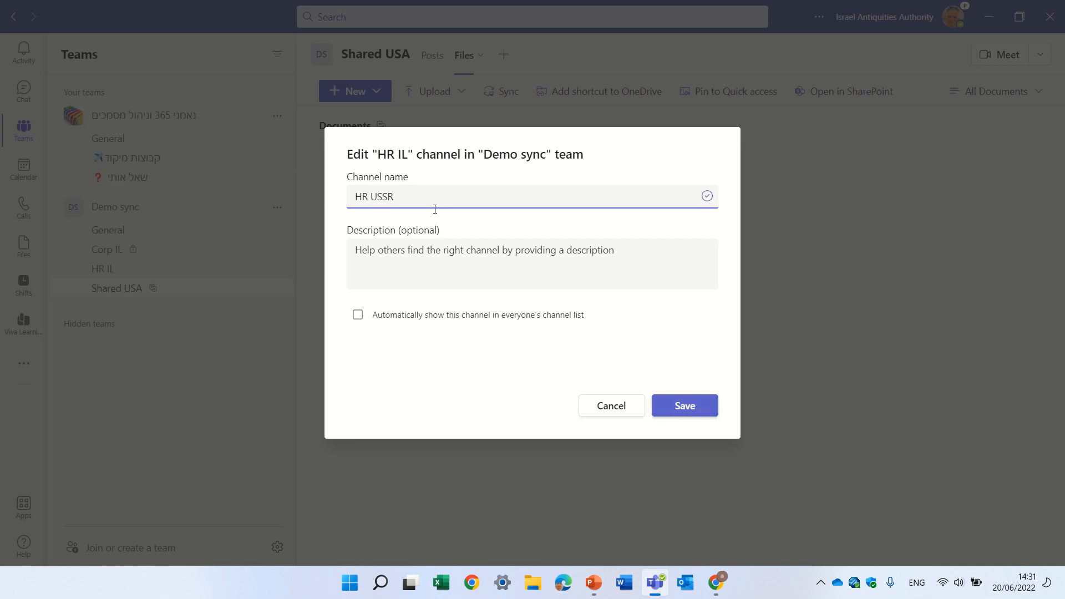
{"action": "left_click", "coordinate": [689, 405]}
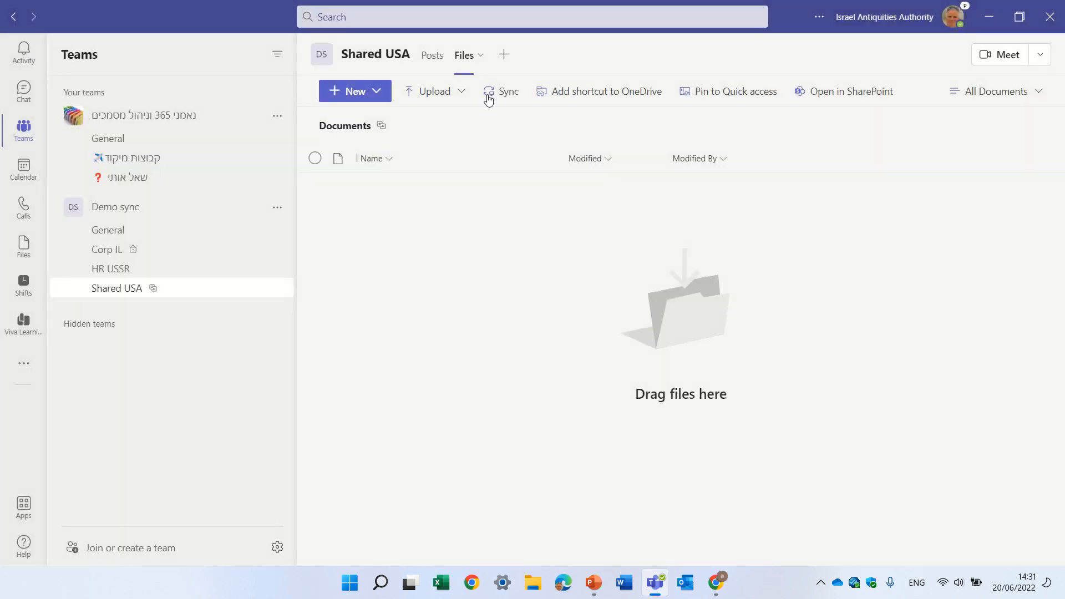
- Return to the Demo sync site in SharePoint and expand the channel folders in its Documents library to check the HR channel's folder names
{"action": "left_click", "coordinate": [847, 96]}
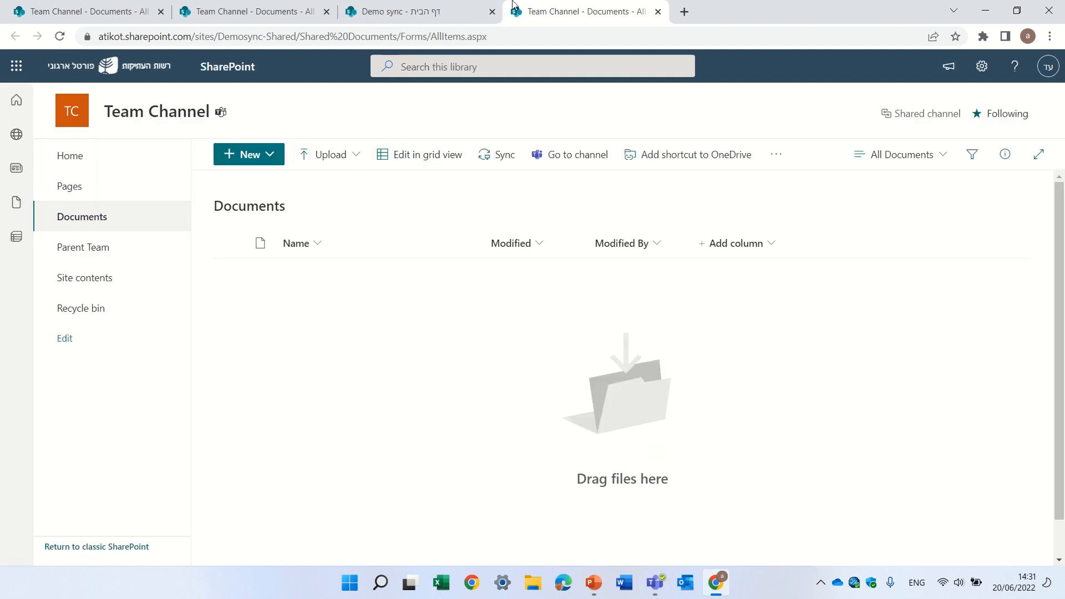
{"action": "left_click", "coordinate": [658, 11]}
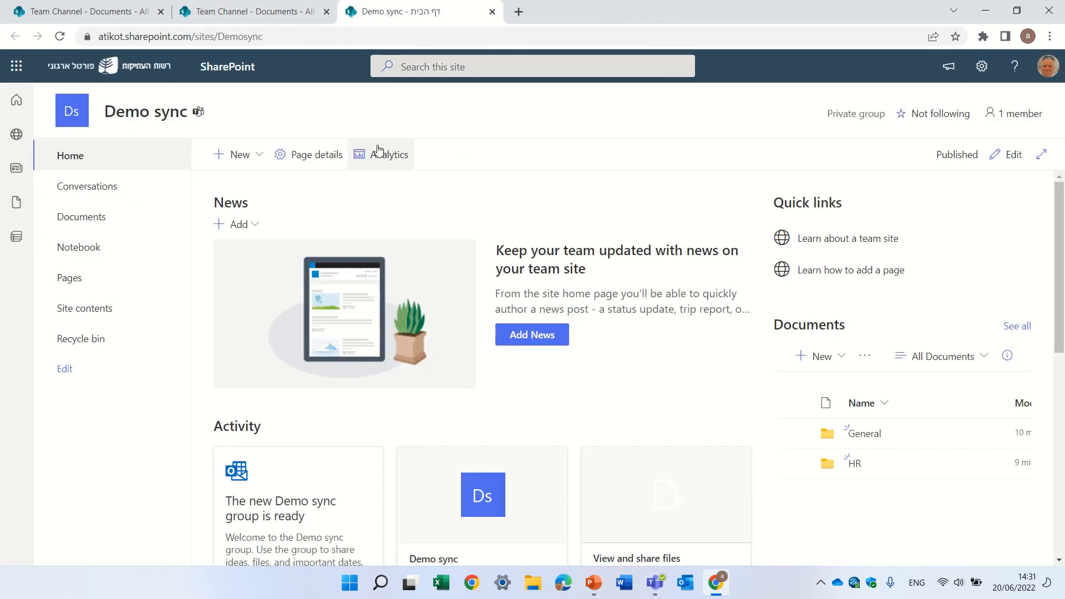
{"action": "left_click", "coordinate": [92, 217]}
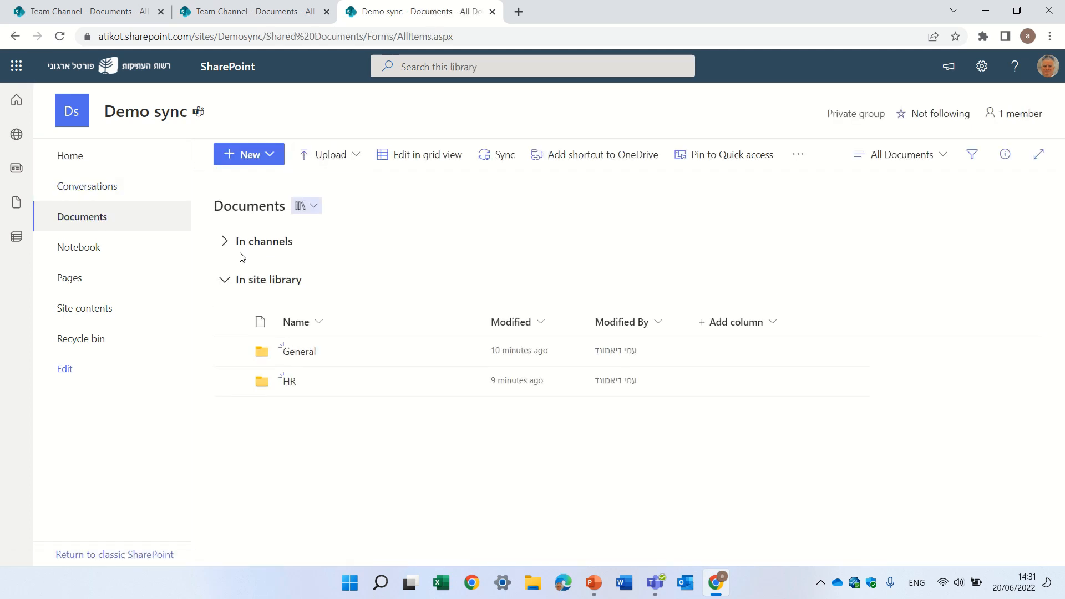
{"action": "left_click", "coordinate": [225, 241]}
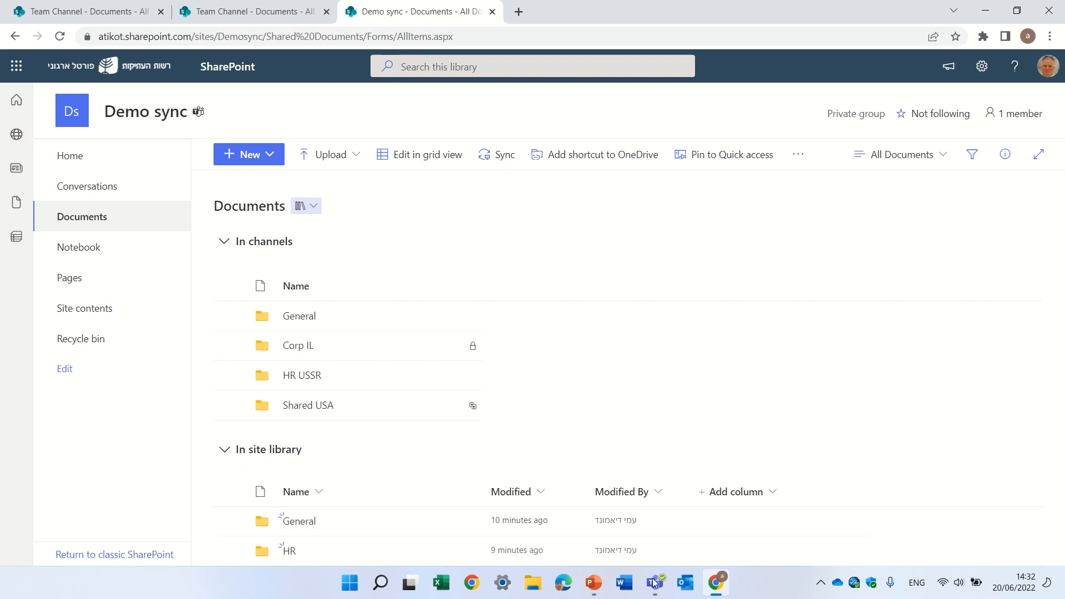
- Switch back to Teams and rename the private Corp IL channel as Corp UK
{"action": "left_click", "coordinate": [715, 589]}
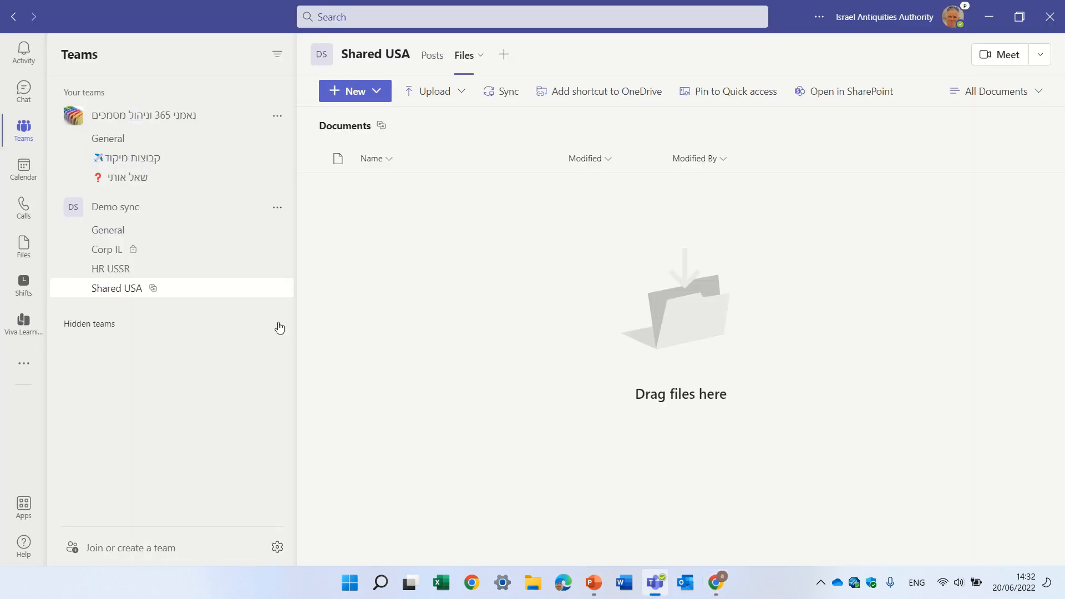
{"action": "left_click", "coordinate": [278, 250]}
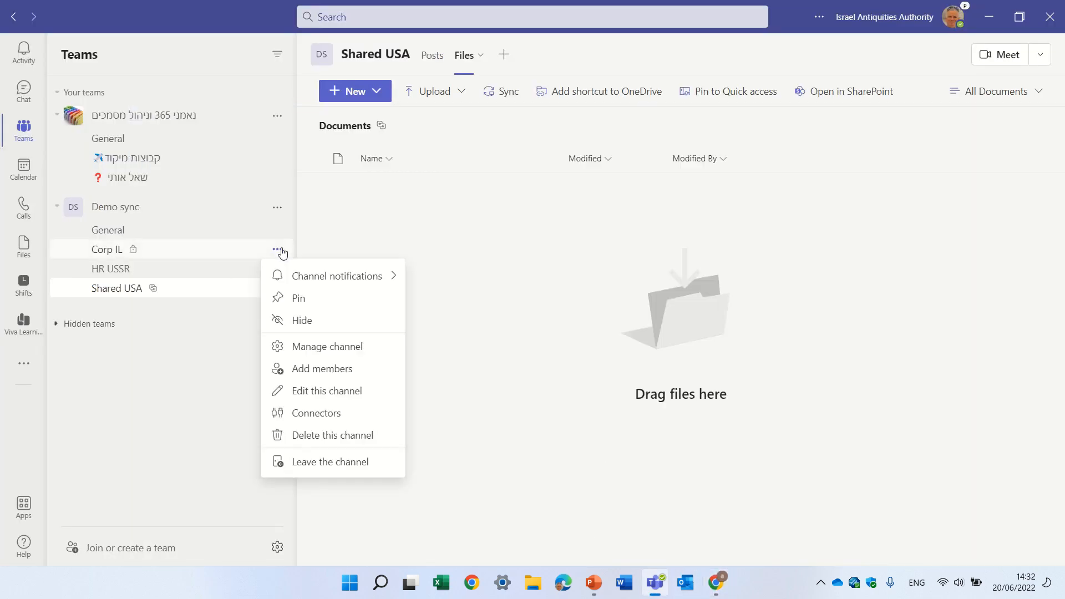
{"action": "left_click", "coordinate": [363, 397]}
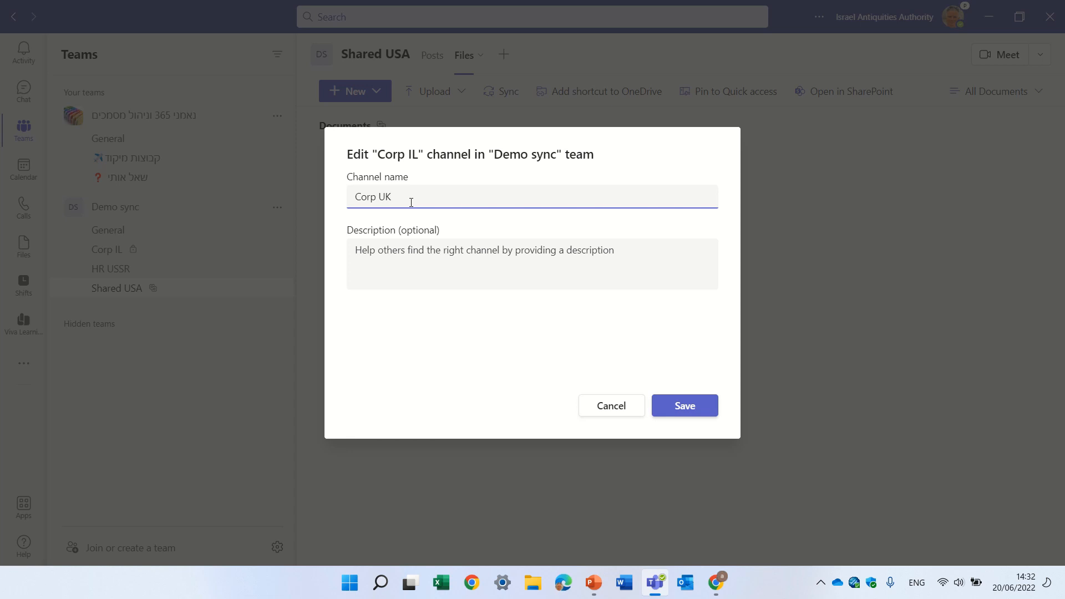
{"action": "left_click", "coordinate": [693, 408]}
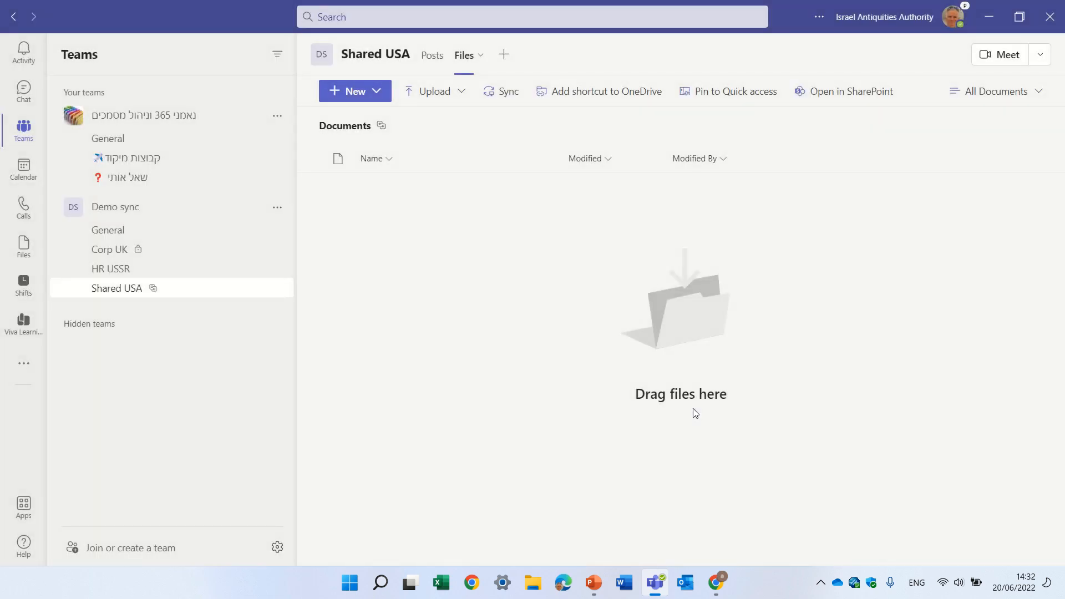
- Open the Shared USA files in SharePoint, go to the parent team site's Documents library and expand its channel folders to check the Corp folder name
{"action": "left_click", "coordinate": [836, 92]}
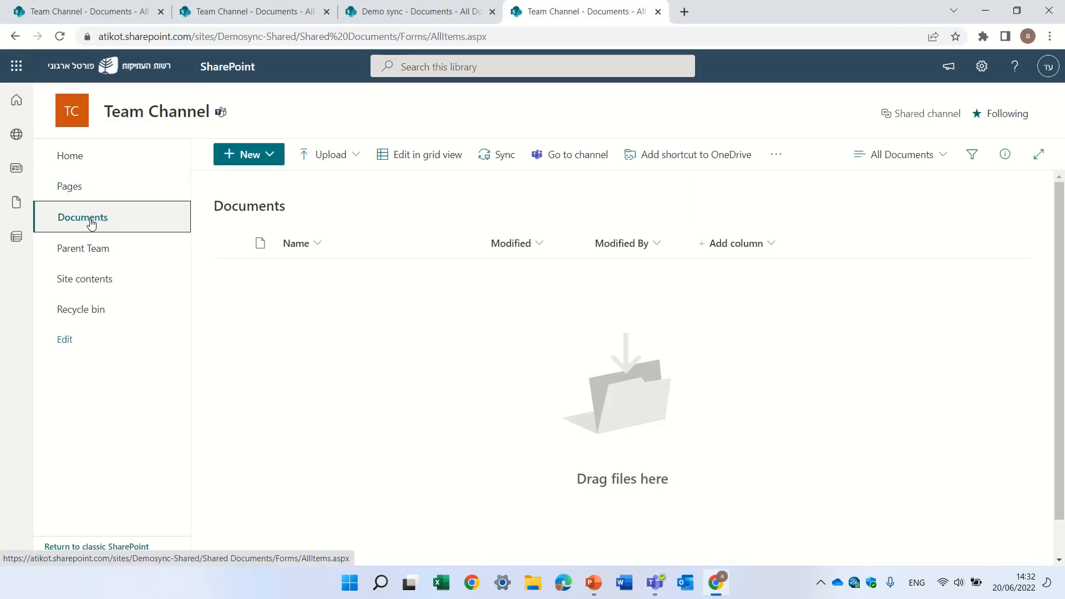
{"action": "left_click", "coordinate": [84, 248]}
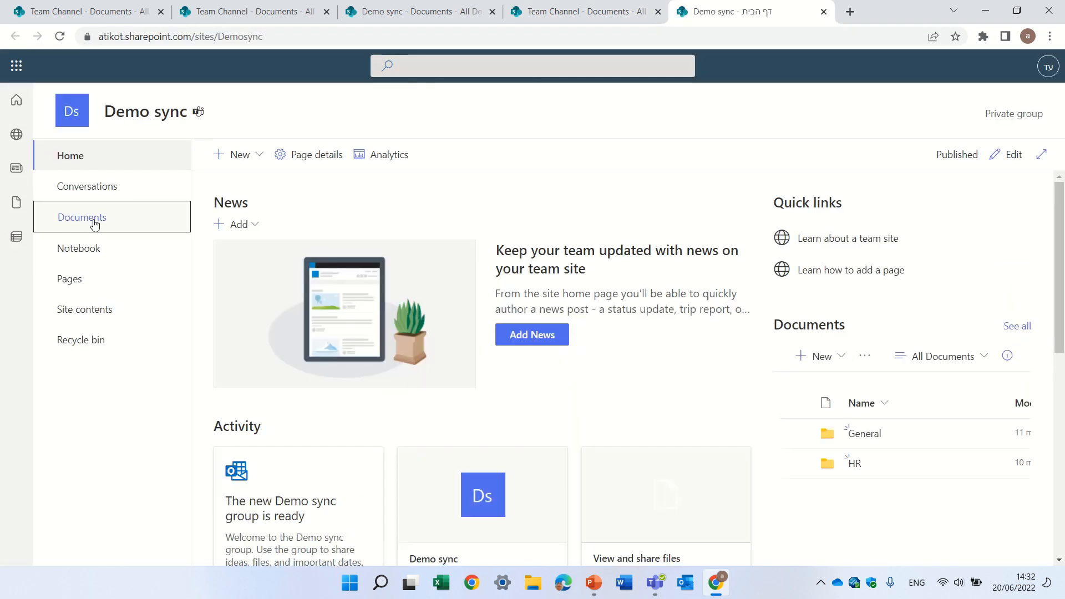
{"action": "left_click", "coordinate": [88, 217]}
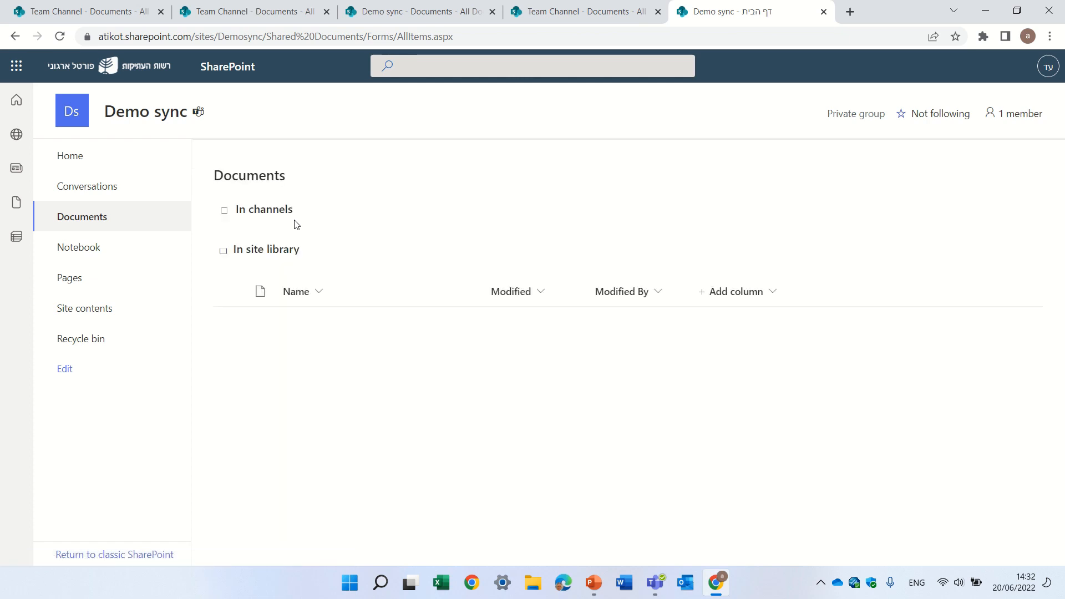
{"action": "left_click", "coordinate": [224, 243]}
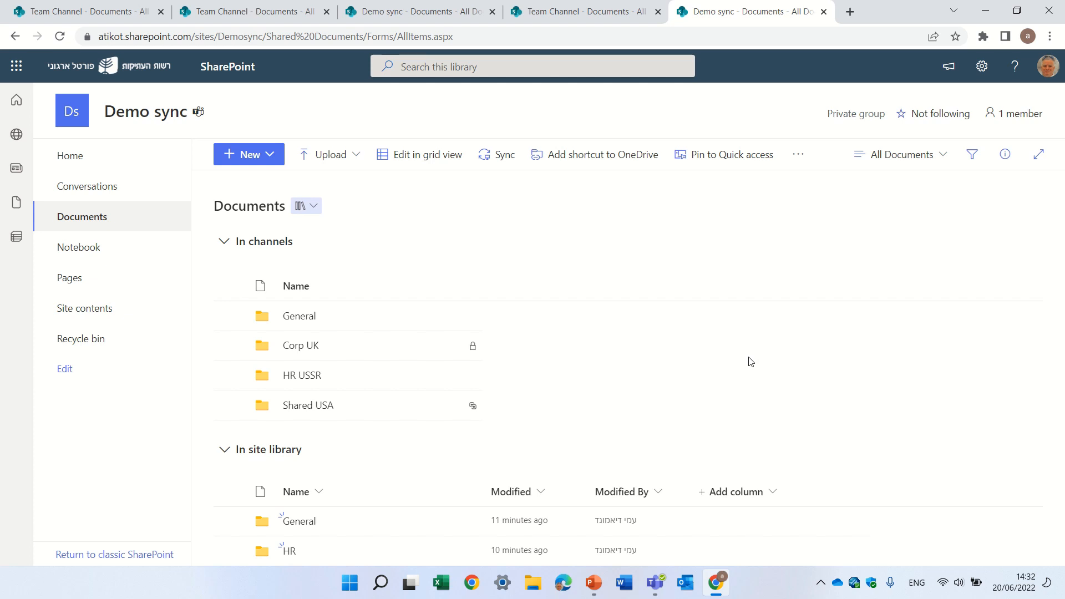
{"action": "mouse_move", "coordinate": [599, 4]}
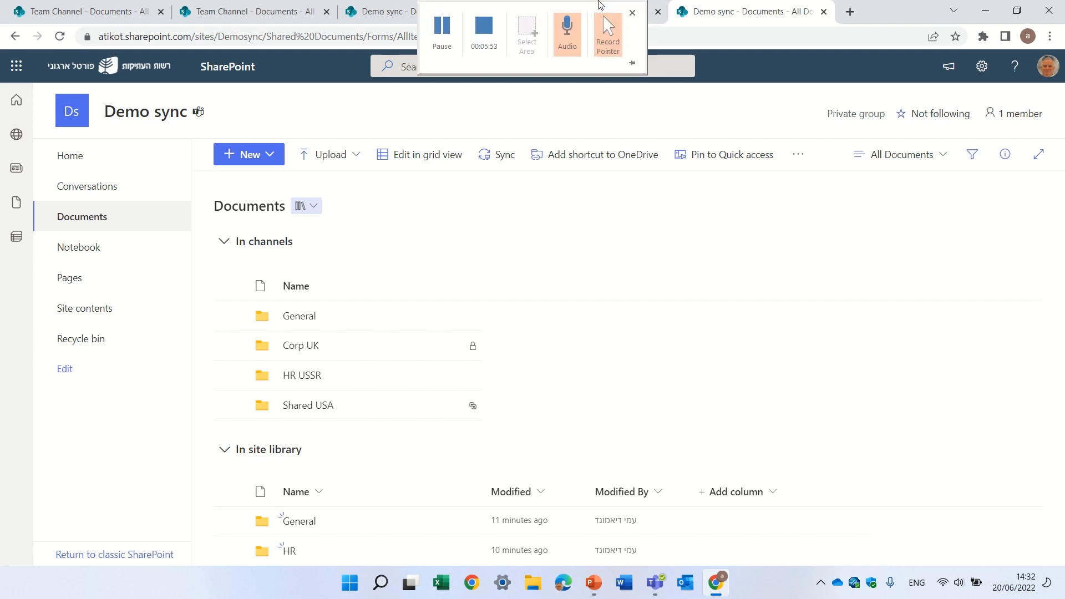